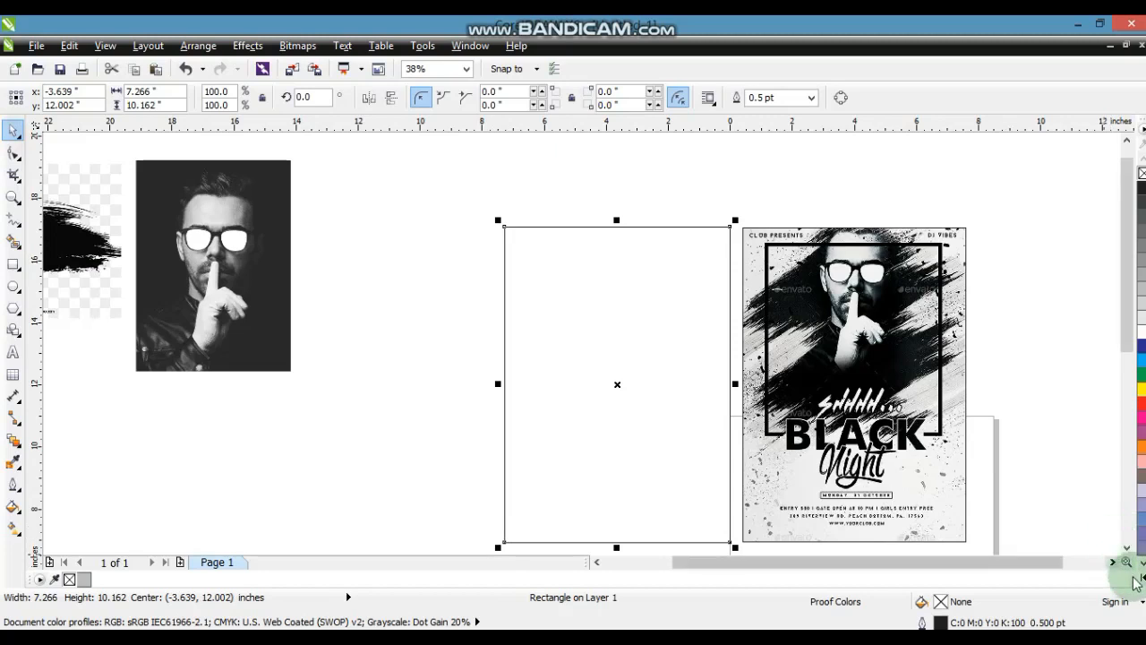
Fill the blank poster rectangle with light gray, 10% black
{"action": "left_click", "coordinate": [1139, 578]}
{"action": "left_click", "coordinate": [1097, 304]}
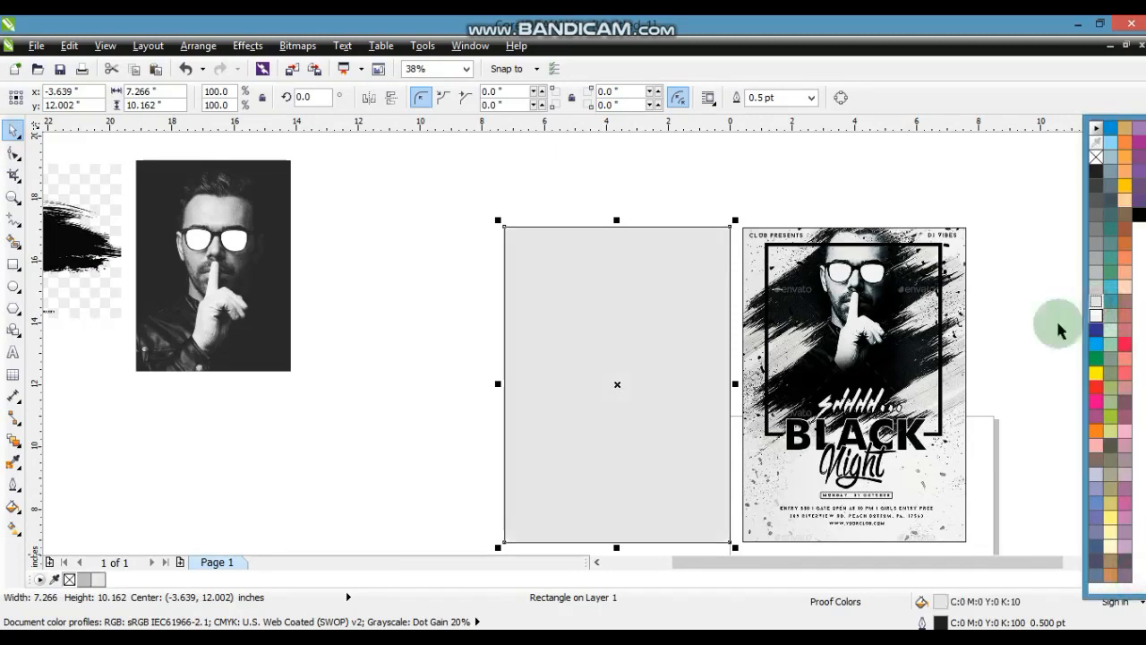
{"action": "left_click", "coordinate": [303, 511]}
Move the brush-stroke bitmap into the empty space beside the gray poster rectangle
{"action": "mouse_move", "coordinate": [97, 271]}
{"action": "left_mouse_down"}
{"action": "mouse_move", "coordinate": [451, 448]}
{"action": "mouse_move", "coordinate": [465, 338]}
{"action": "left_mouse_up"}
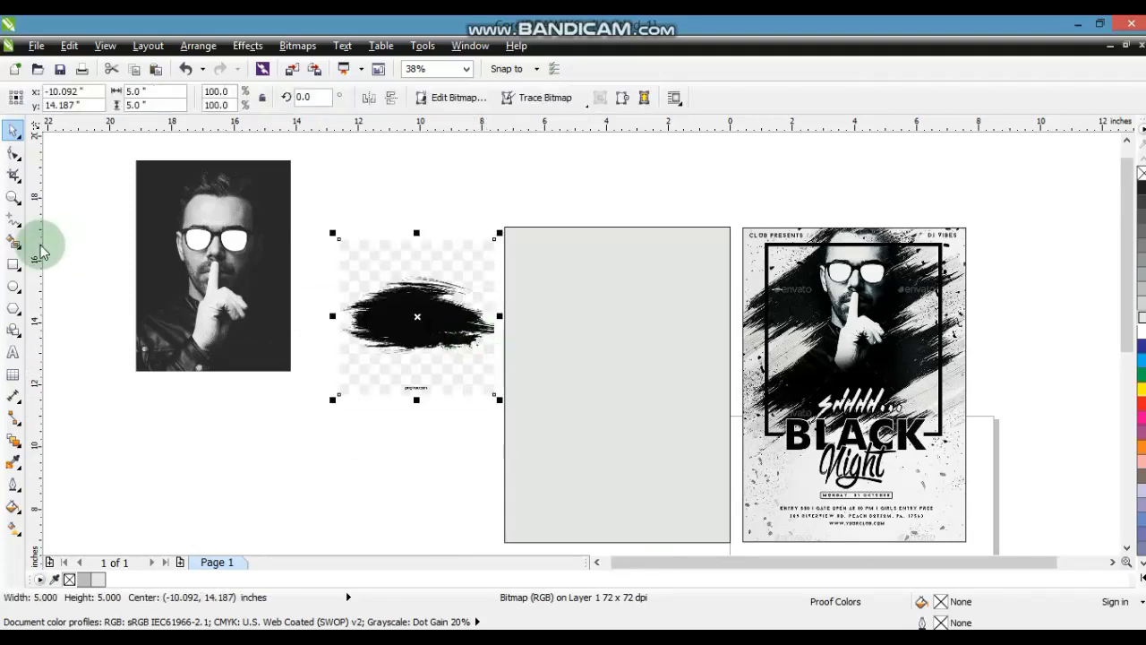
{"action": "left_click", "coordinate": [14, 198]}
{"action": "left_click_drag", "start_coordinate": [320, 205], "coordinate": [955, 446]}
{"action": "left_click", "coordinate": [10, 135]}
{"action": "left_click_drag", "start_coordinate": [205, 219], "coordinate": [206, 251]}
Convert the brush-stroke bitmap to 1-bit black and white using the Line Art conversion method
{"action": "left_click", "coordinate": [262, 48]}
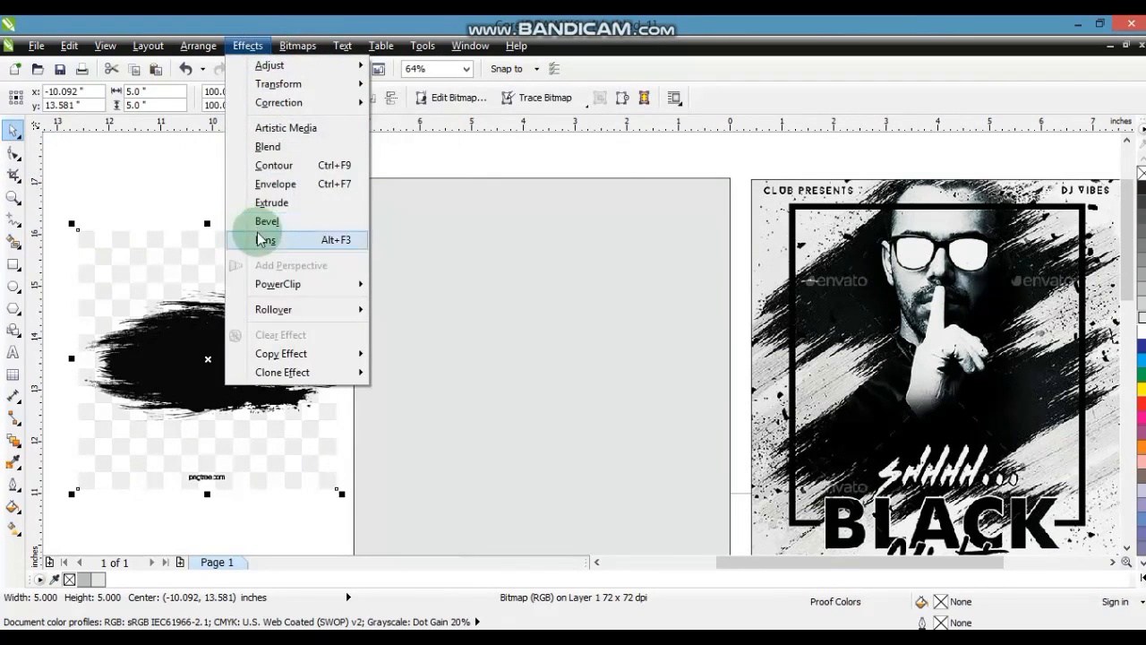
{"action": "mouse_move", "coordinate": [297, 46]}
{"action": "mouse_move", "coordinate": [337, 235]}
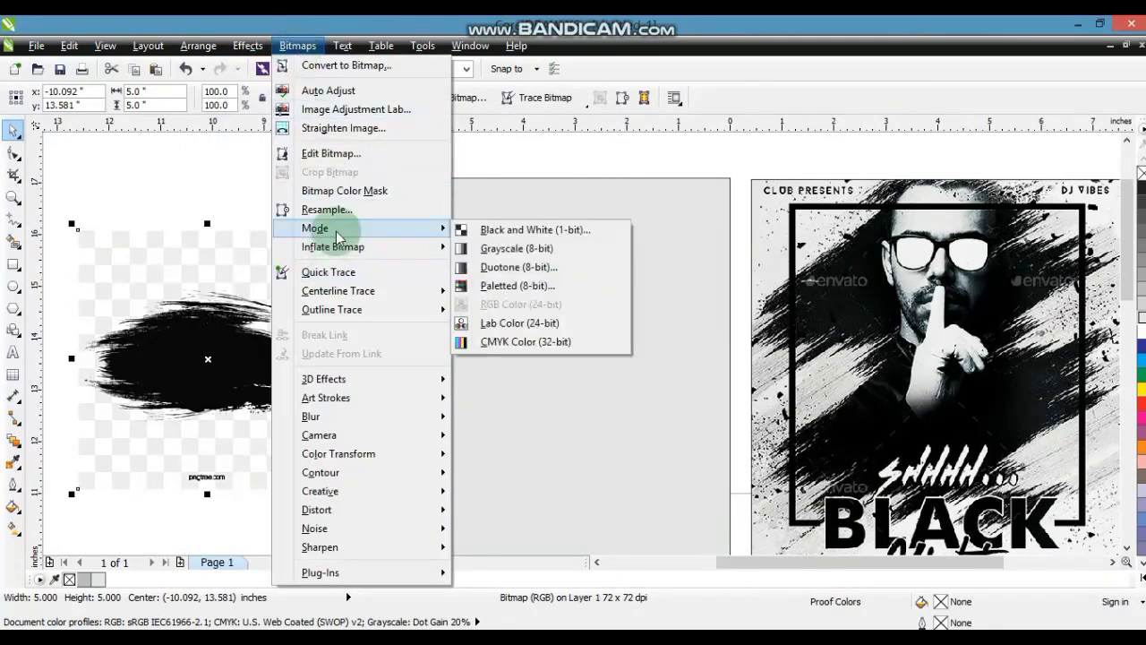
{"action": "left_click", "coordinate": [509, 230]}
{"action": "left_click", "coordinate": [571, 368]}
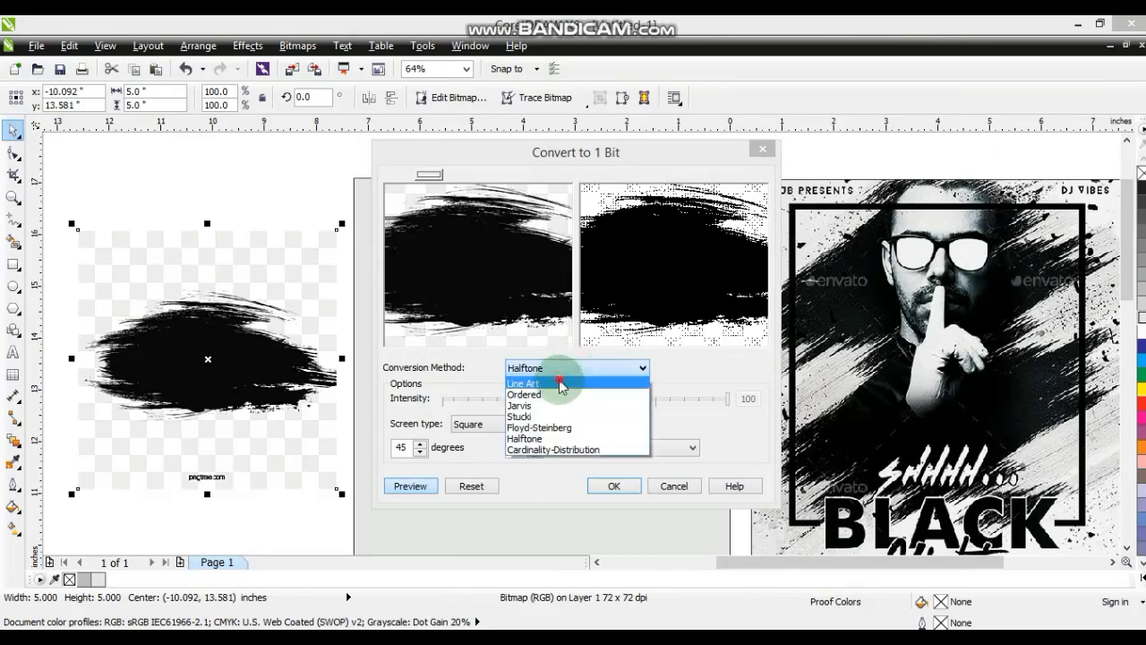
{"action": "left_click", "coordinate": [573, 381]}
{"action": "left_click", "coordinate": [615, 485]}
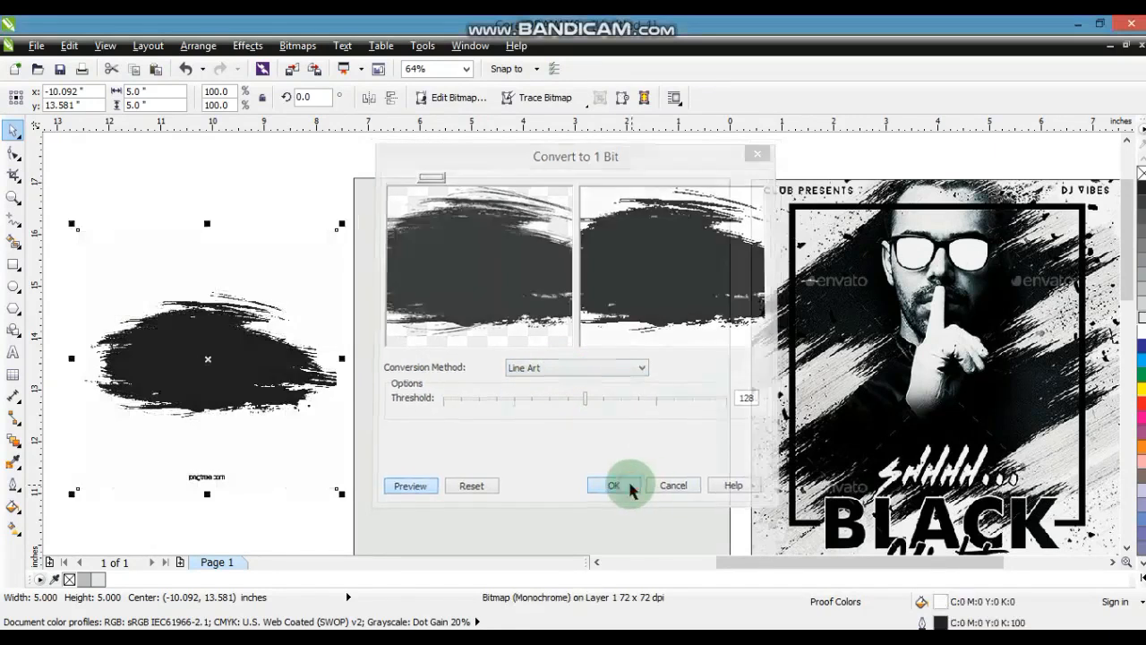
Outline-trace the brush-stroke bitmap as a low quality image with the detail set to maximum
{"action": "right_click", "coordinate": [265, 380]}
{"action": "left_click", "coordinate": [392, 64]}
{"action": "mouse_move", "coordinate": [391, 83]}
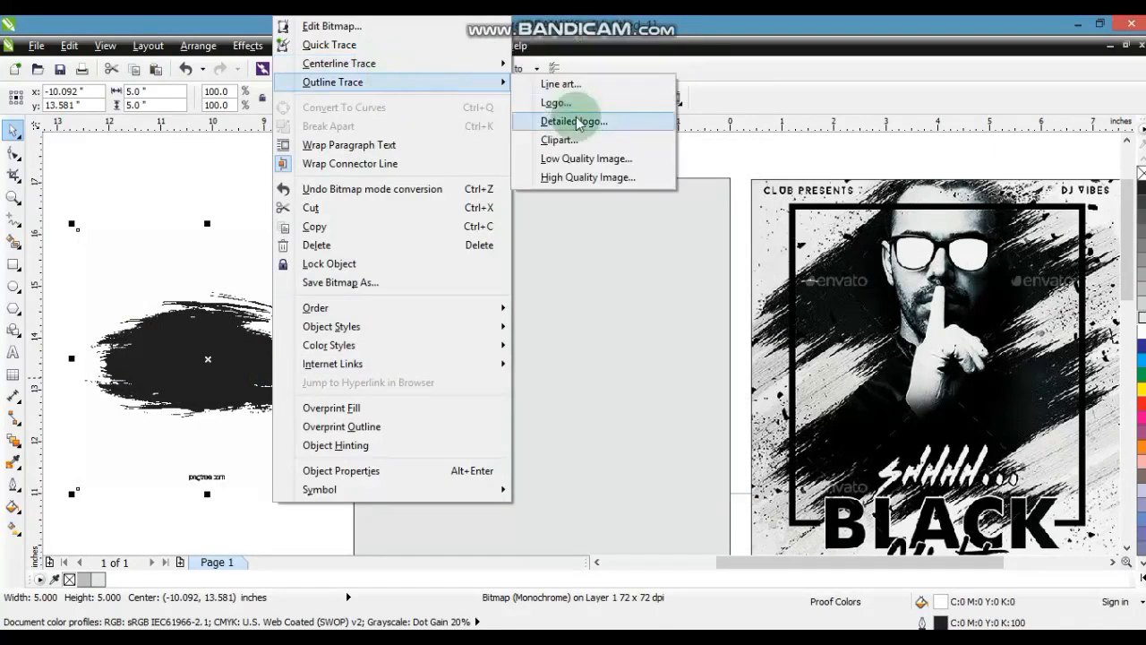
{"action": "left_click", "coordinate": [566, 156]}
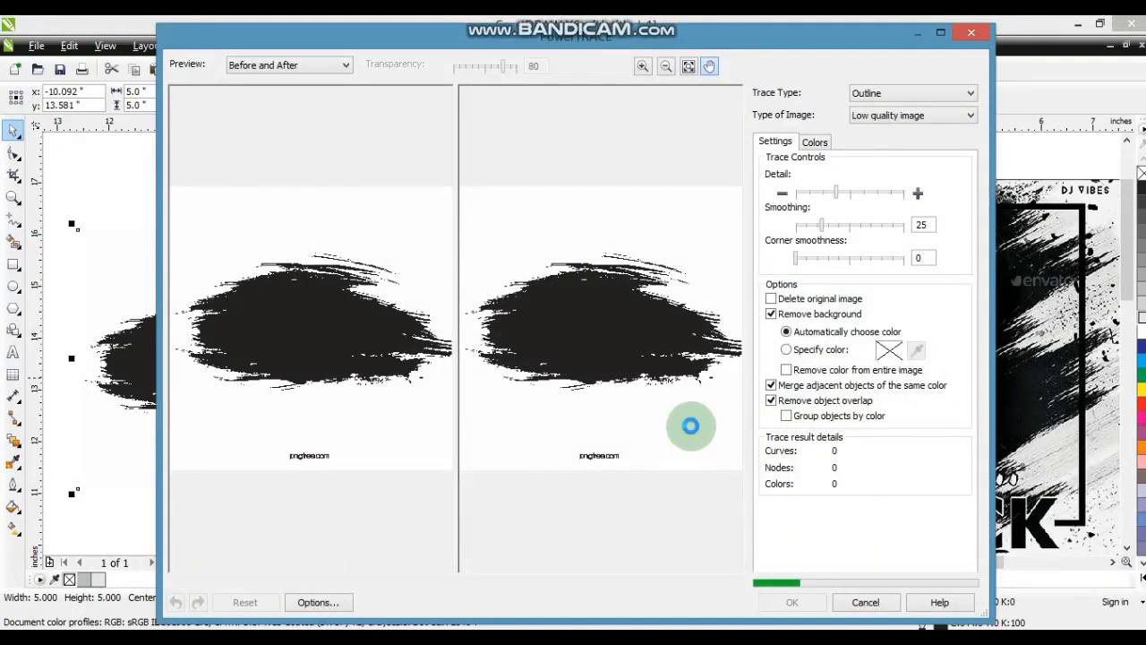
{"action": "left_click", "coordinate": [895, 192]}
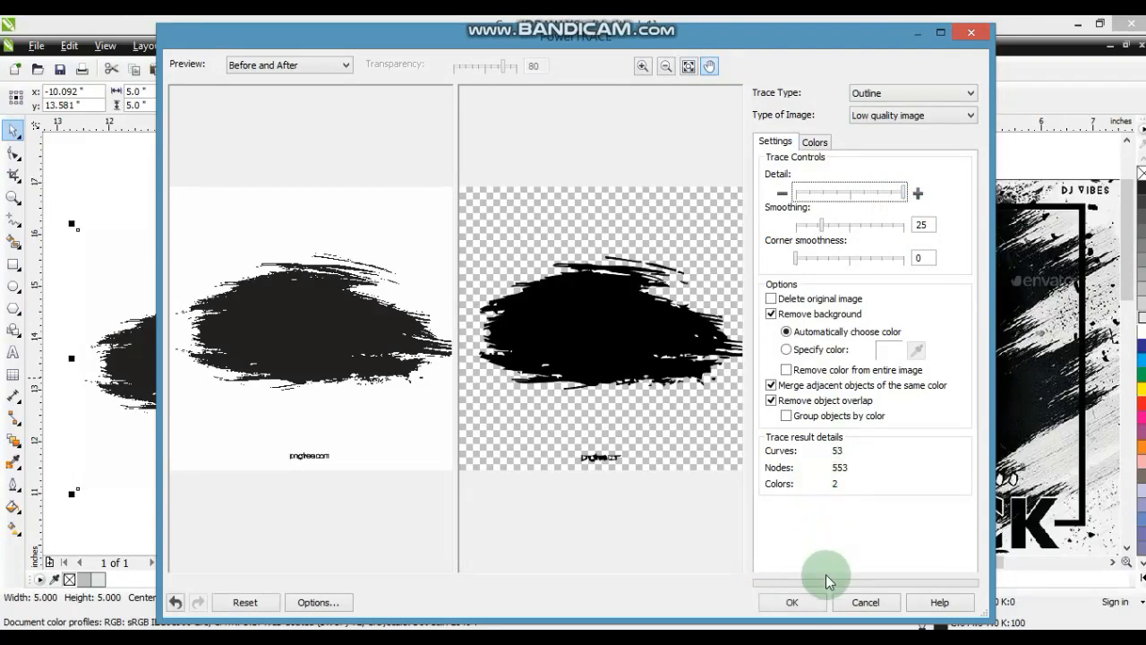
{"action": "left_click", "coordinate": [797, 602]}
Move the traced brush stroke onto the gray rectangle, delete the original bitmap and send the rectangle to the back
{"action": "mouse_move", "coordinate": [256, 371]}
{"action": "left_mouse_down"}
{"action": "mouse_move", "coordinate": [582, 335]}
{"action": "mouse_move", "coordinate": [574, 349]}
{"action": "left_mouse_up"}
{"action": "left_click", "coordinate": [262, 358]}
{"action": "key", "text": "Delete"}
{"action": "left_click", "coordinate": [379, 343]}
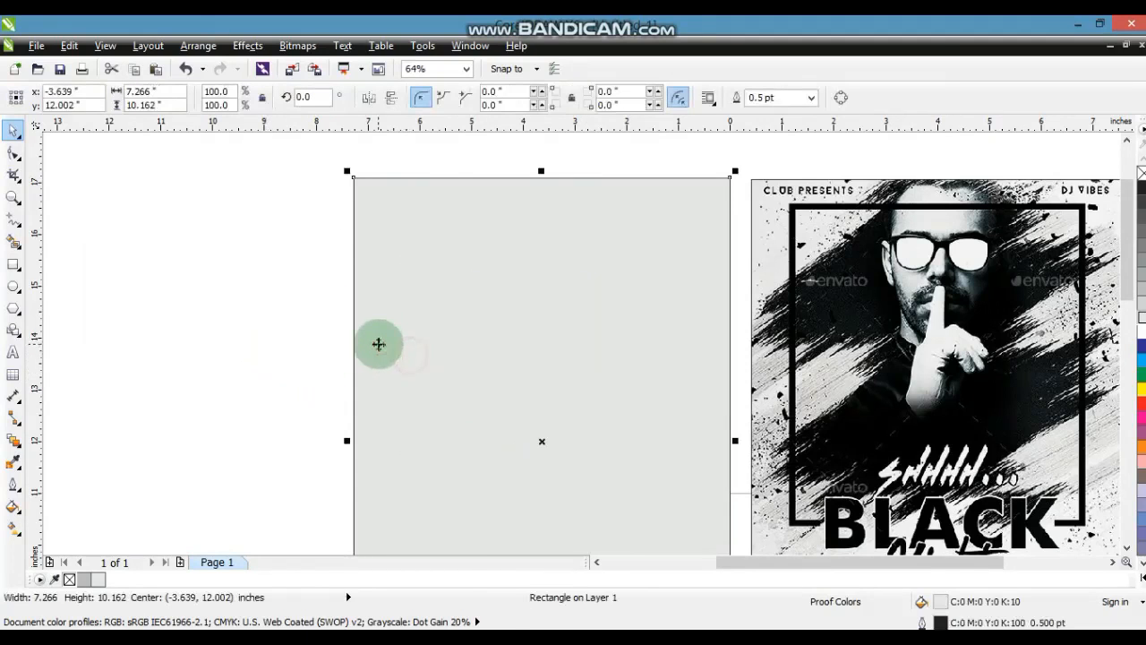
{"action": "key", "text": "shift+Page_Down"}
Ungroup the traced brush stroke and delete the watermark text pieces below it
{"action": "left_click", "coordinate": [529, 317]}
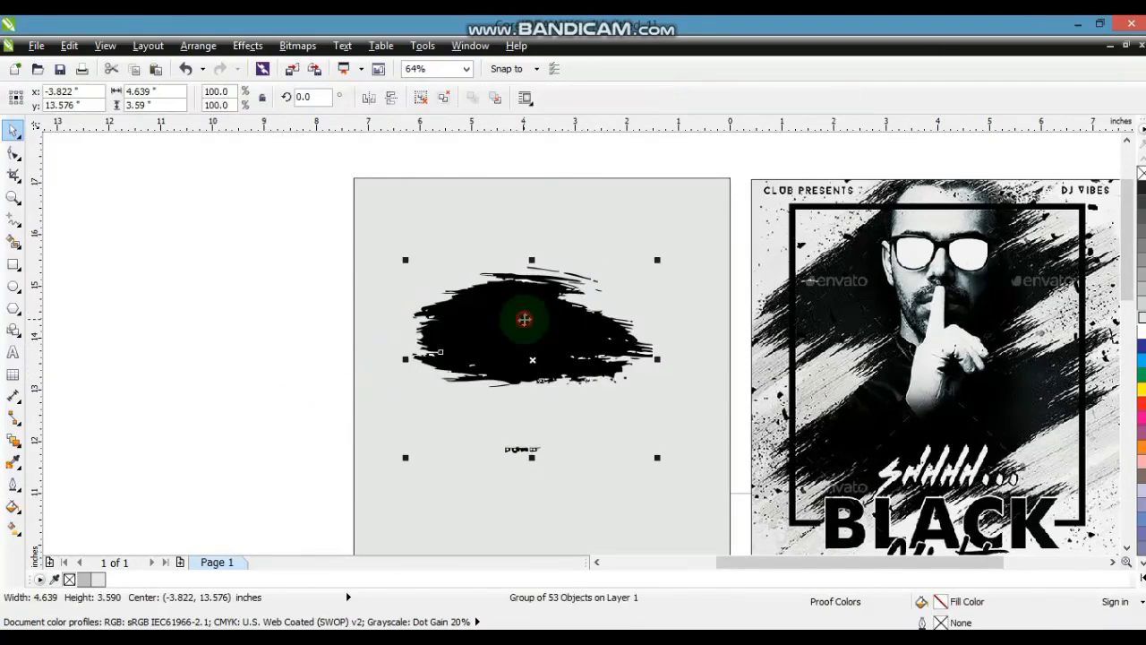
{"action": "left_click", "coordinate": [428, 99]}
{"action": "left_click_drag", "start_coordinate": [239, 402], "coordinate": [605, 503]}
{"action": "key", "text": "Delete"}
Duplicate the brush pieces mirrored horizontally and vertically, offset the copy sideways, and weld everything into one curve
{"action": "left_click_drag", "start_coordinate": [265, 246], "coordinate": [701, 437]}
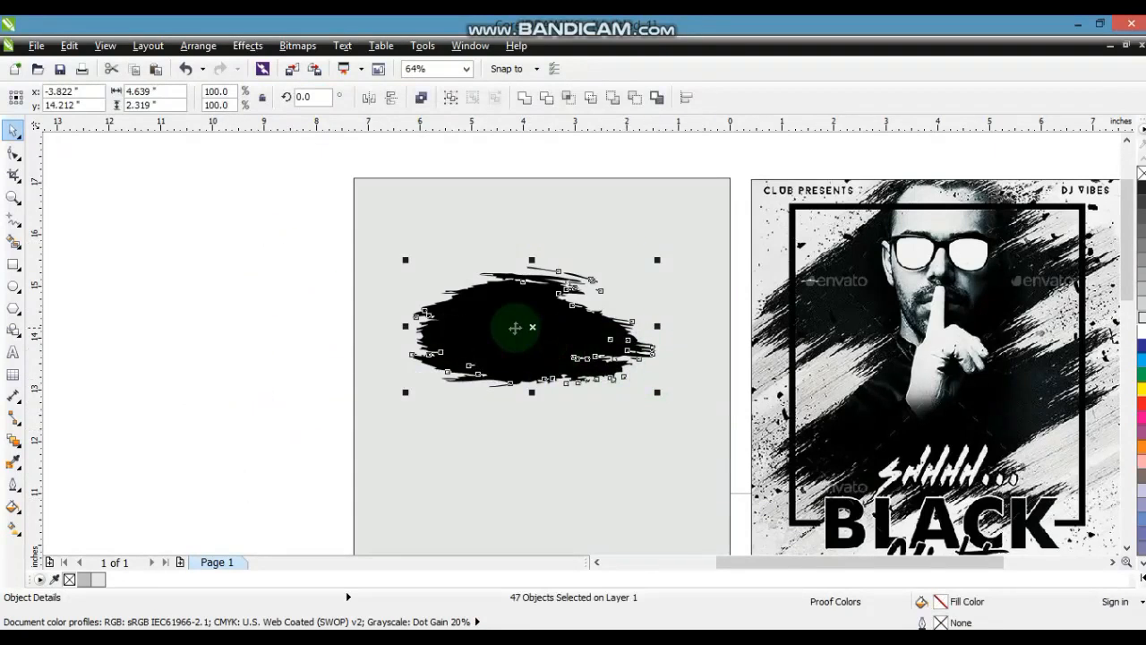
{"action": "left_click", "coordinate": [369, 101]}
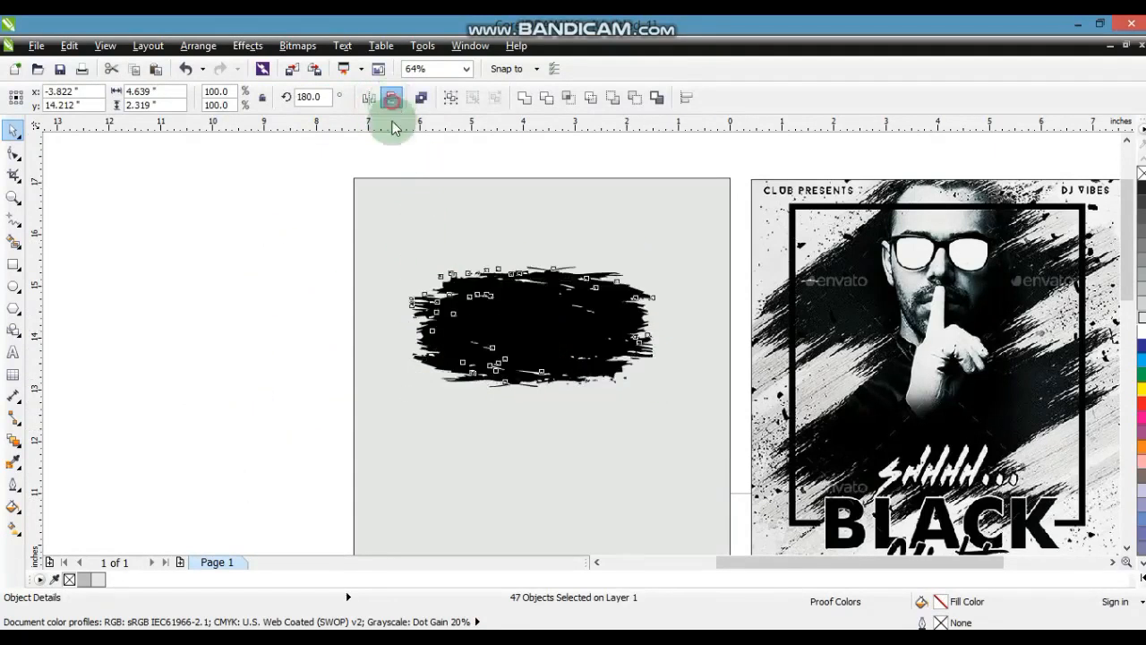
{"action": "left_click_drag", "start_coordinate": [529, 328], "coordinate": [435, 336]}
{"action": "left_click_drag", "start_coordinate": [203, 223], "coordinate": [688, 452]}
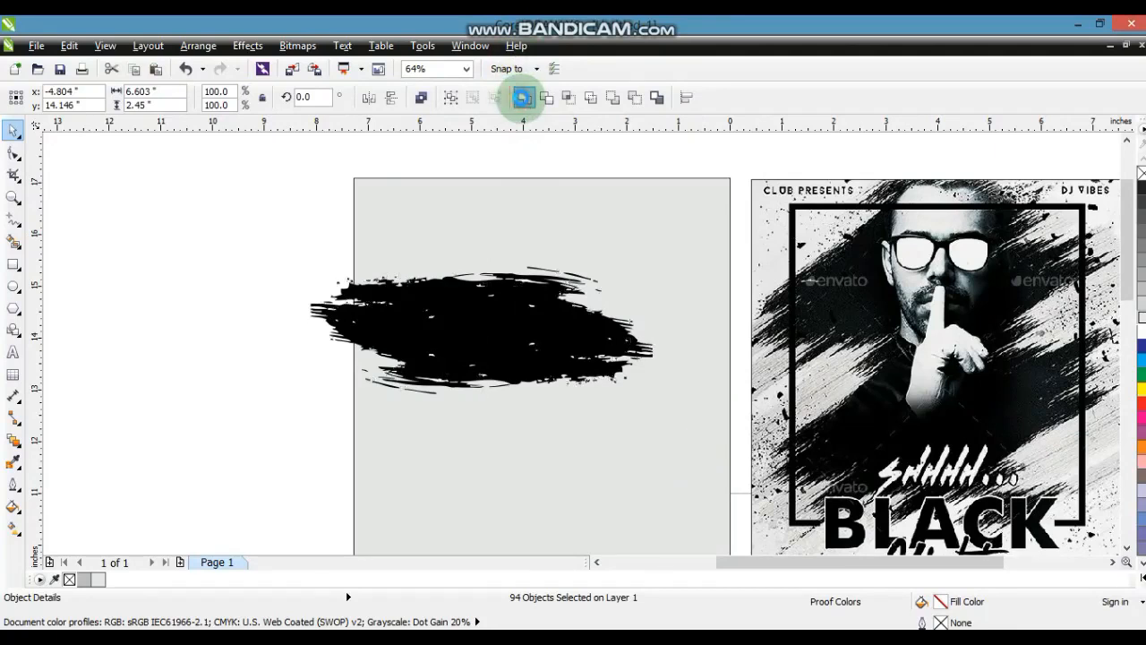
Rotate the welded brush shape about 25 degrees and fit it across the upper part of the poster, scaled to 116%
{"action": "left_click", "coordinate": [534, 345]}
{"action": "left_click_drag", "start_coordinate": [659, 402], "coordinate": [652, 320]}
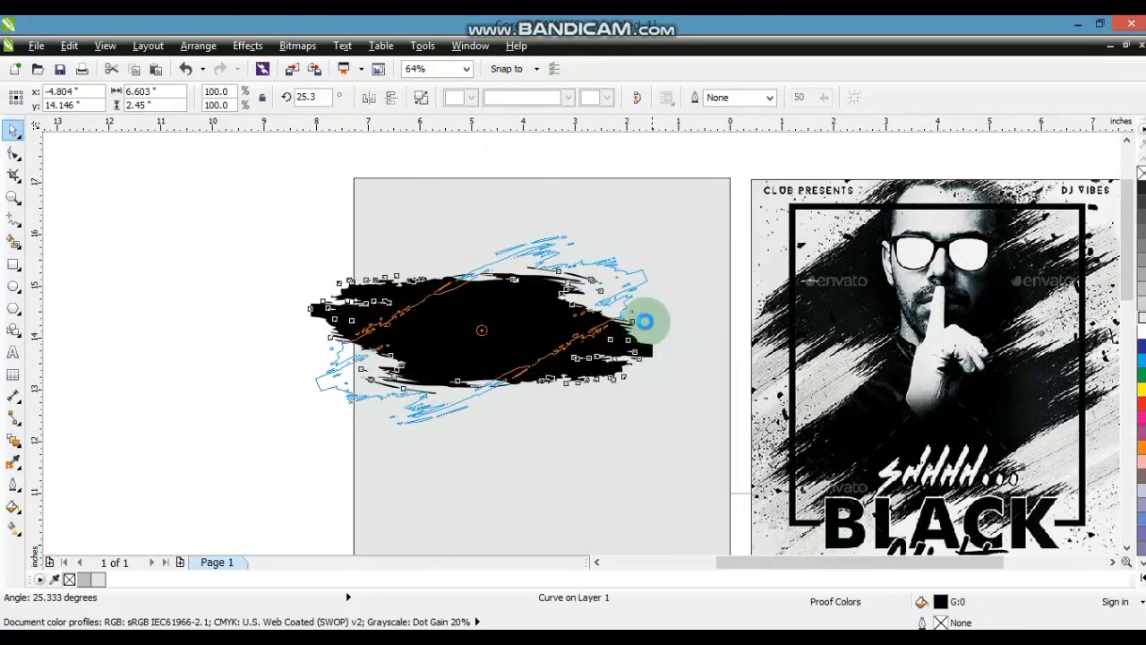
{"action": "left_click", "coordinate": [319, 317]}
{"action": "left_click_drag", "start_coordinate": [554, 317], "coordinate": [606, 274]}
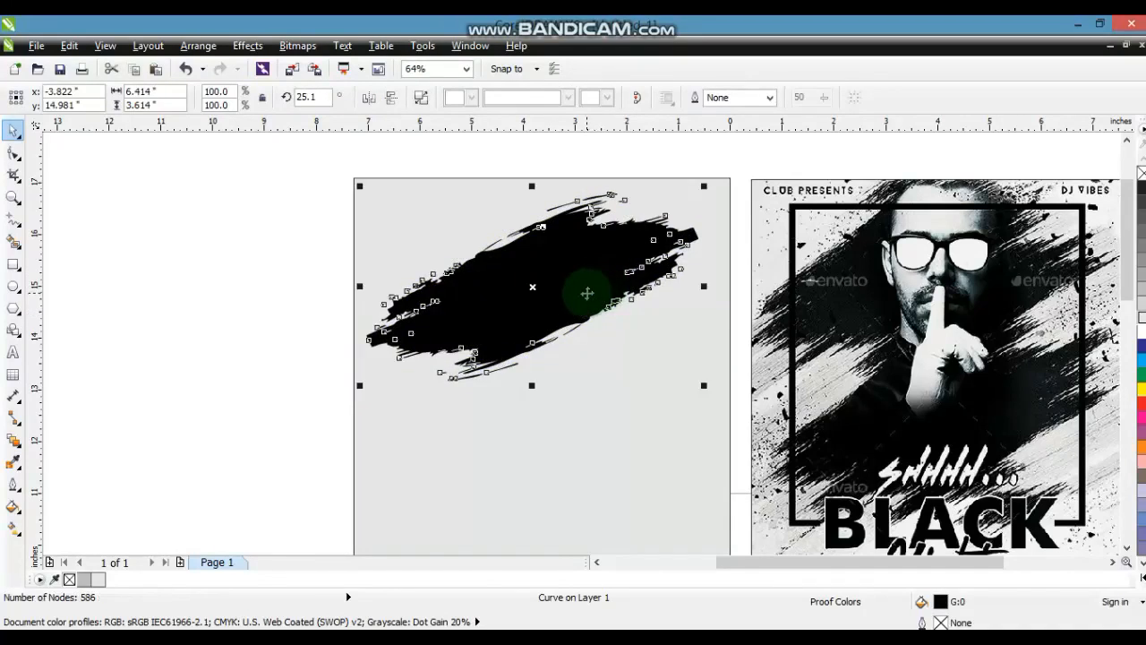
{"action": "left_click_drag", "start_coordinate": [705, 386], "coordinate": [730, 403]}
Duplicate the slanted brush shape directly below itself and weld the two copies together
{"action": "left_click_drag", "start_coordinate": [566, 295], "coordinate": [578, 404]}
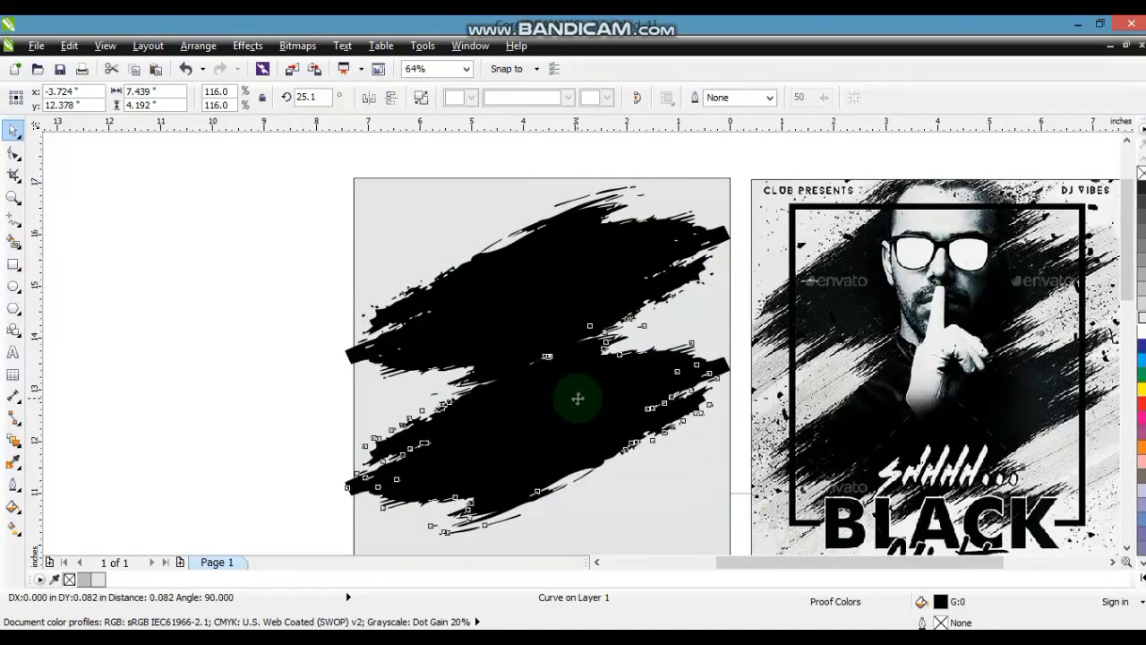
{"action": "left_click", "coordinate": [618, 255], "text": "shift"}
{"action": "left_click", "coordinate": [527, 98]}
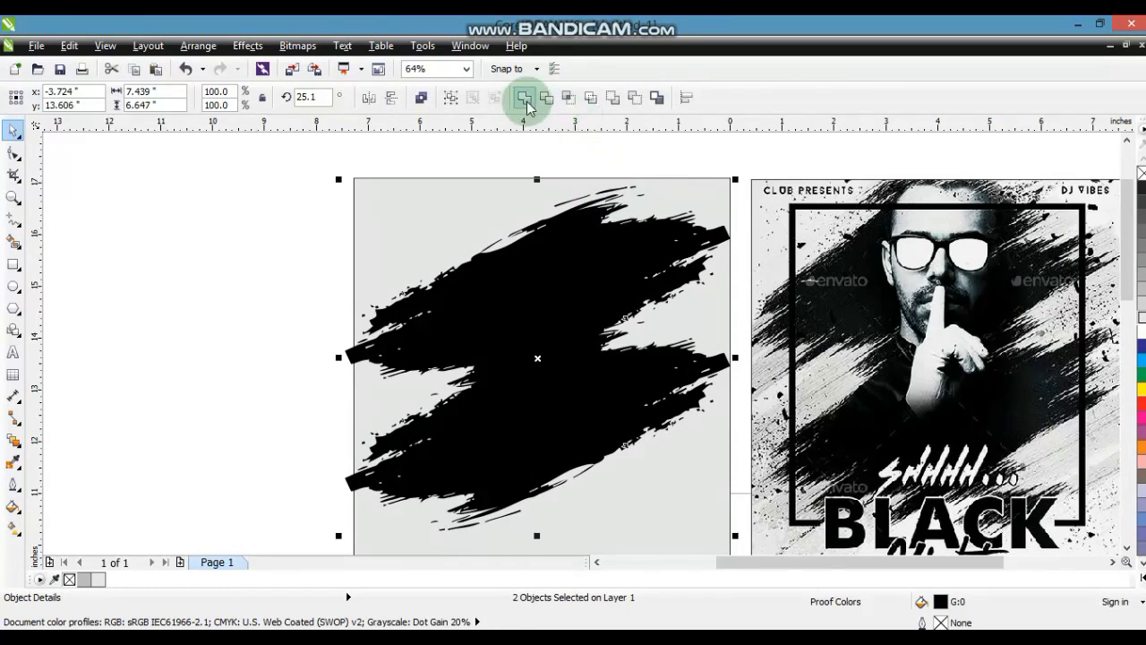
Center the welded brush shape horizontally on the gray rectangle and stretch it to about 7.63 in wide and slightly taller
{"action": "left_click", "coordinate": [426, 206], "text": "shift"}
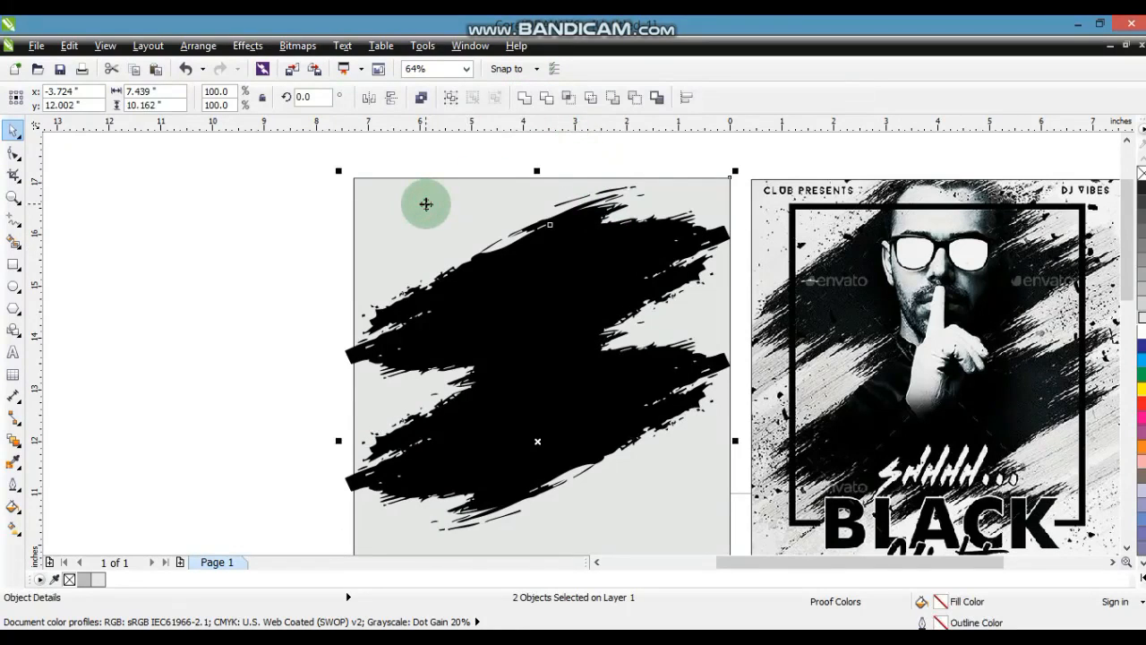
{"action": "left_click", "coordinate": [232, 285]}
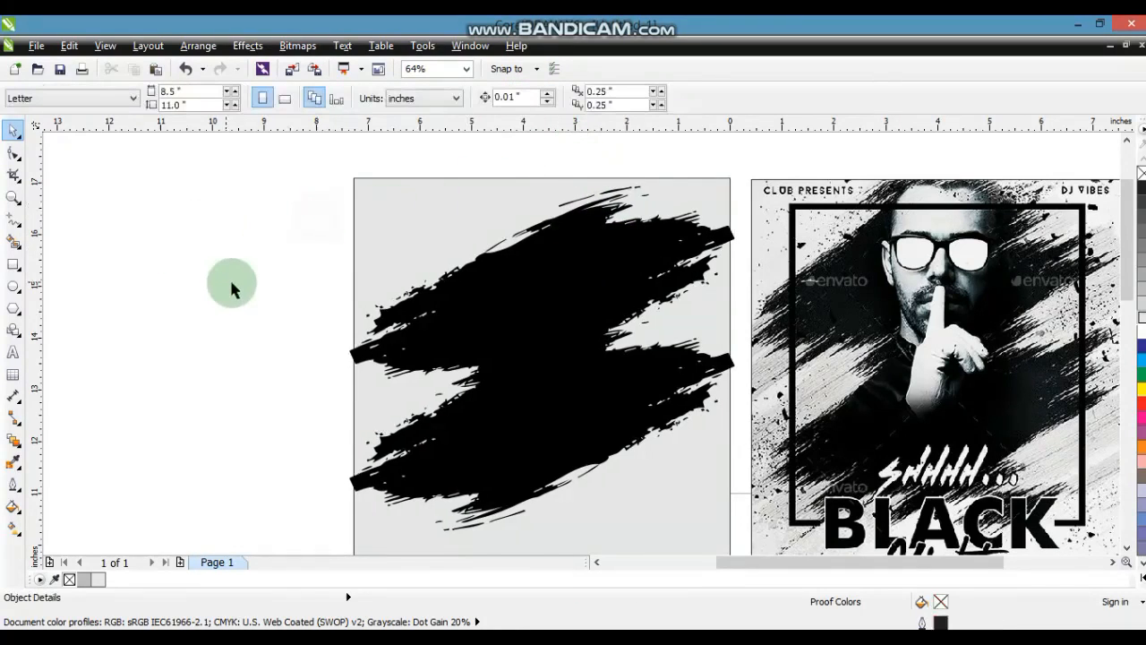
{"action": "left_click", "coordinate": [508, 332]}
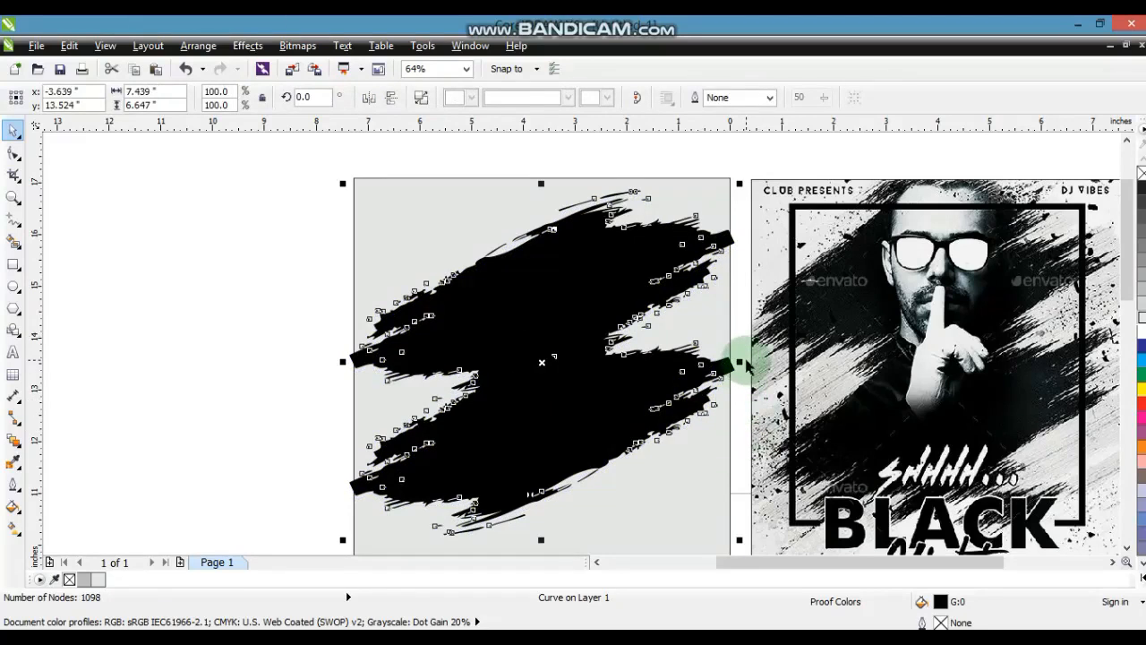
{"action": "left_click_drag", "start_coordinate": [740, 362], "coordinate": [744, 363]}
{"action": "left_click_drag", "start_coordinate": [607, 391], "coordinate": [609, 396]}
{"action": "left_click_drag", "start_coordinate": [538, 185], "coordinate": [543, 169]}
{"action": "left_click", "coordinate": [464, 194], "text": "shift"}
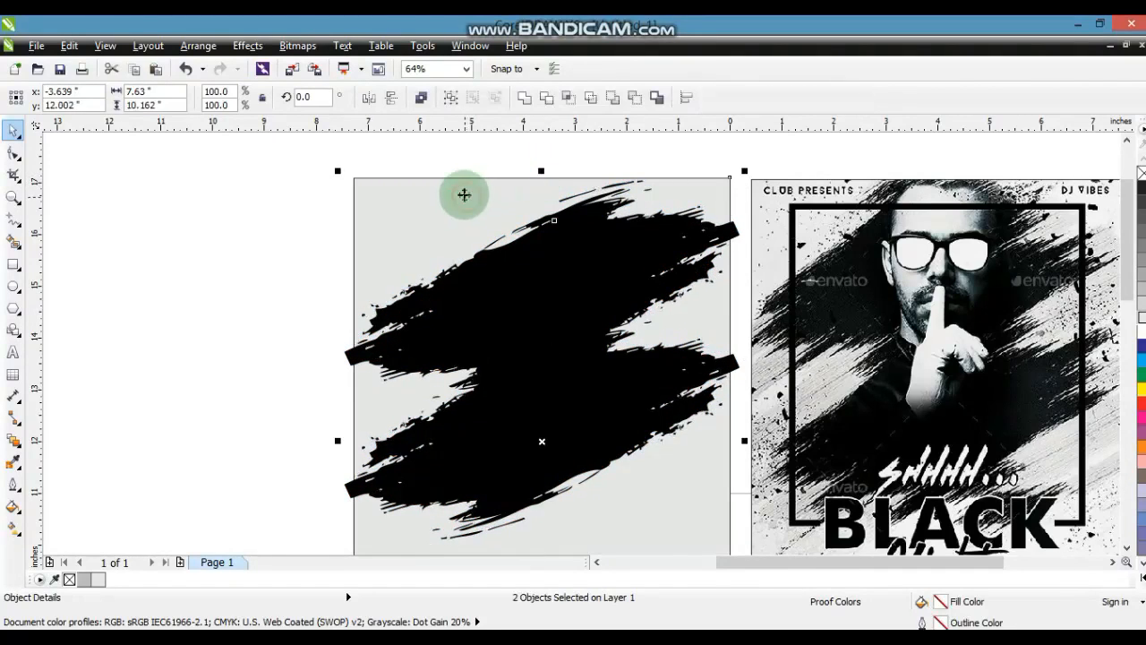
{"action": "left_click", "coordinate": [185, 322]}
{"action": "left_click", "coordinate": [284, 369]}
Move the portrait photo next to the gray poster rectangle
{"action": "scroll", "coordinate": [289, 333], "scroll_direction": "down", "scroll_amount": 2}
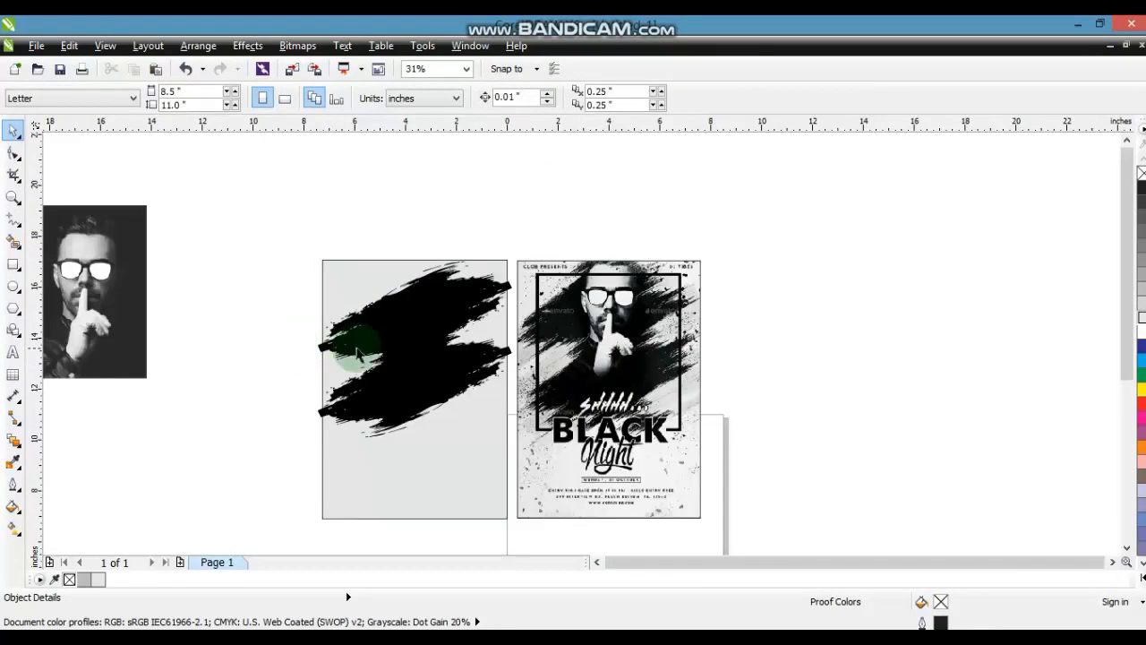
{"action": "left_click_drag", "start_coordinate": [103, 267], "coordinate": [260, 323]}
{"action": "left_click_drag", "start_coordinate": [148, 242], "coordinate": [767, 546]}
{"action": "scroll", "coordinate": [750, 456], "scroll_direction": "up", "scroll_amount": 1}
Convert the portrait photo to an 8-bit grayscale bitmap at 300 dpi
{"action": "left_click", "coordinate": [264, 320]}
{"action": "left_click", "coordinate": [298, 45]}
{"action": "left_click", "coordinate": [295, 68]}
{"action": "left_click", "coordinate": [958, 240]}
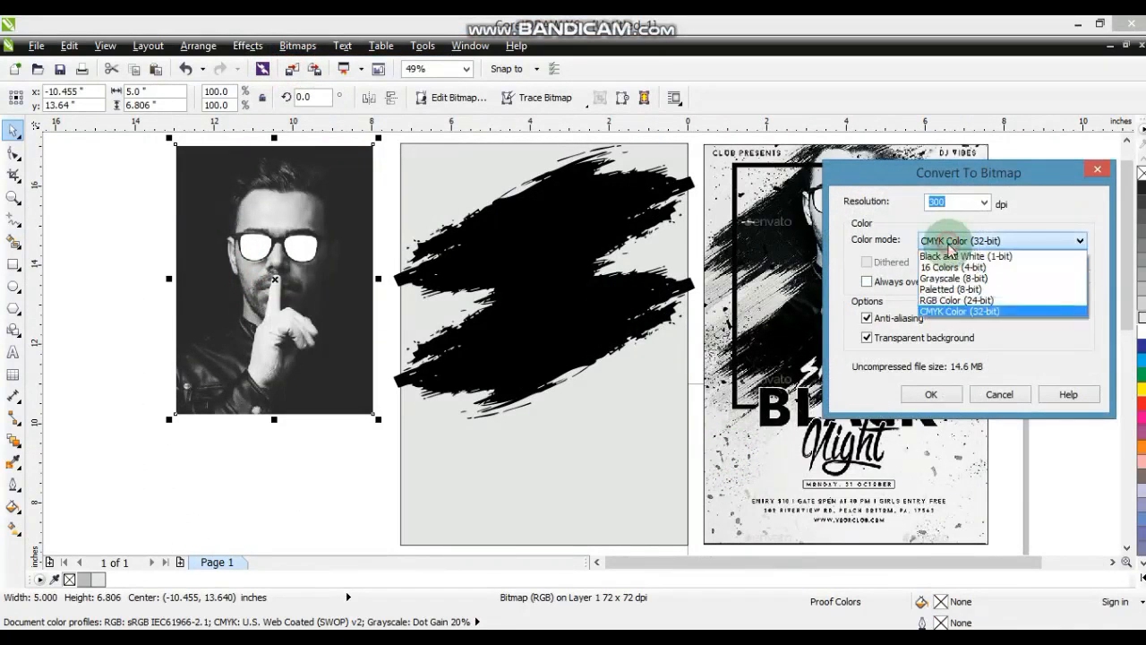
{"action": "left_click", "coordinate": [948, 278]}
{"action": "left_click", "coordinate": [931, 394]}
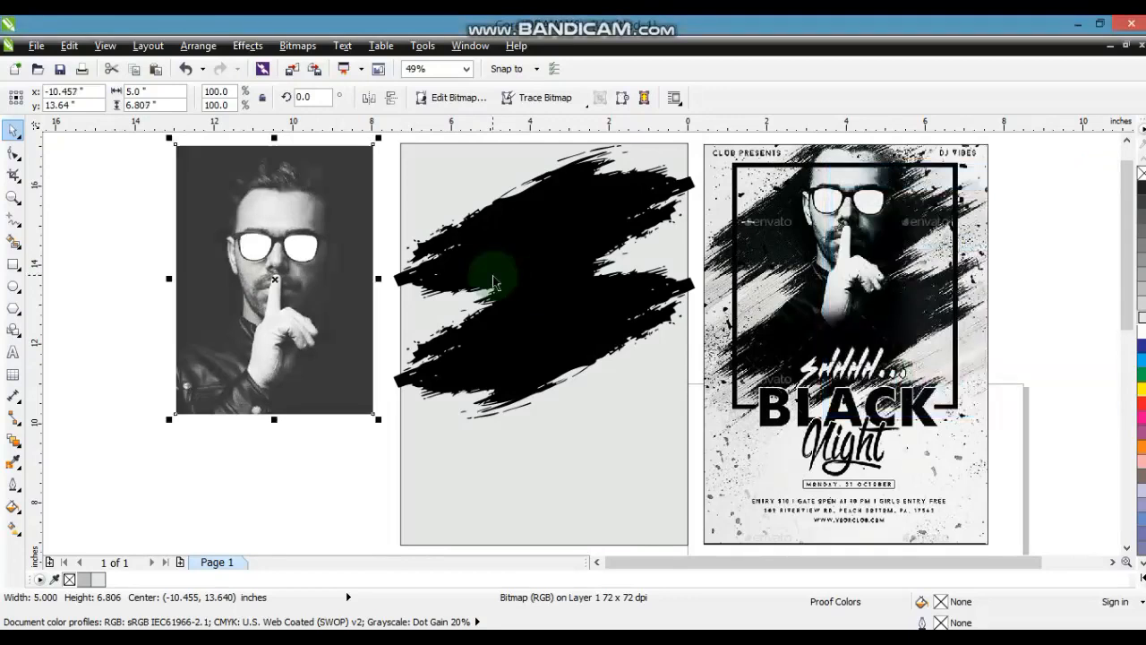
Adjust the portrait photo to brightness -27, contrast 12 and intensity 33
{"action": "left_click", "coordinate": [247, 45]}
{"action": "mouse_move", "coordinate": [273, 63]}
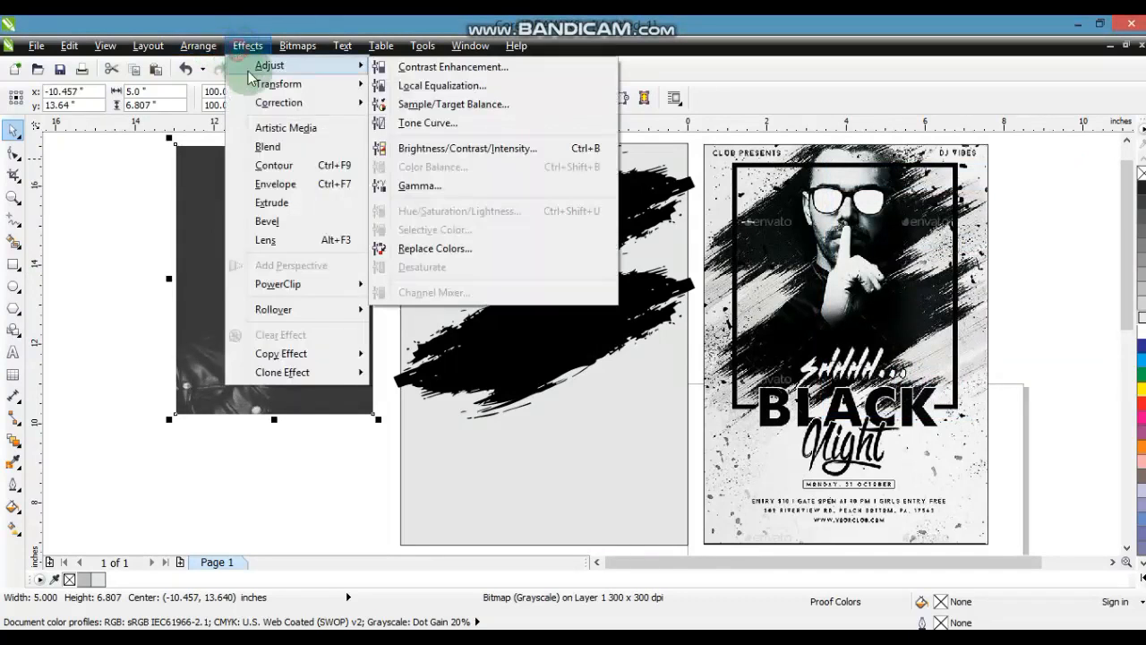
{"action": "left_click", "coordinate": [429, 146]}
{"action": "left_click_drag", "start_coordinate": [581, 260], "coordinate": [560, 403]}
{"action": "left_click", "coordinate": [571, 435]}
{"action": "left_click", "coordinate": [431, 537]}
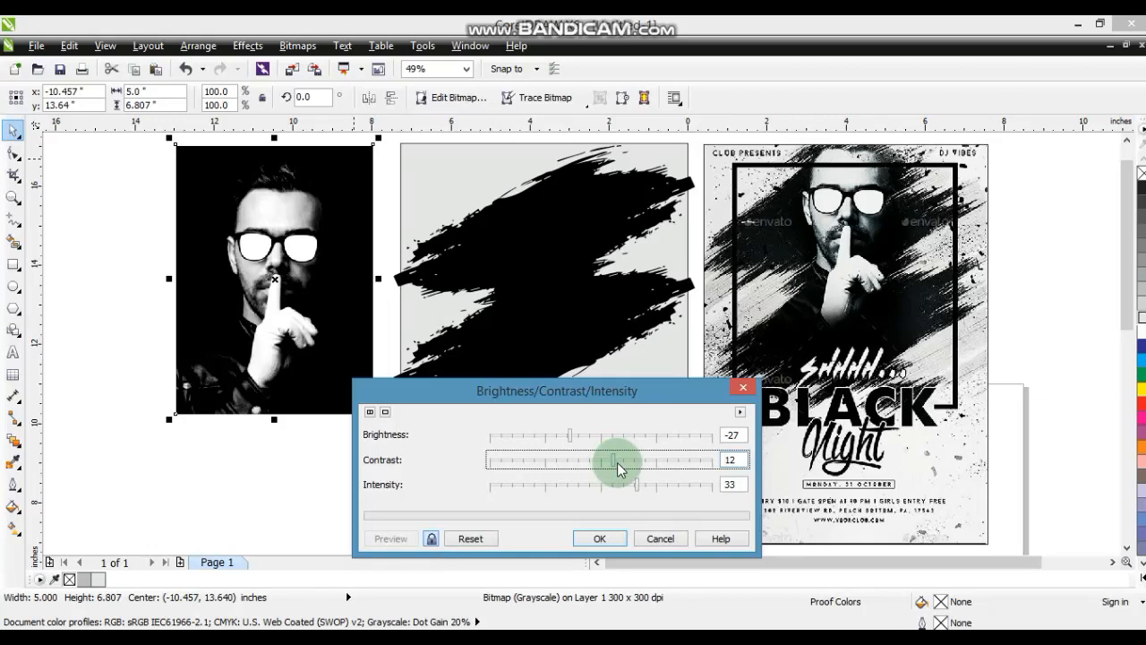
{"action": "left_click", "coordinate": [595, 538]}
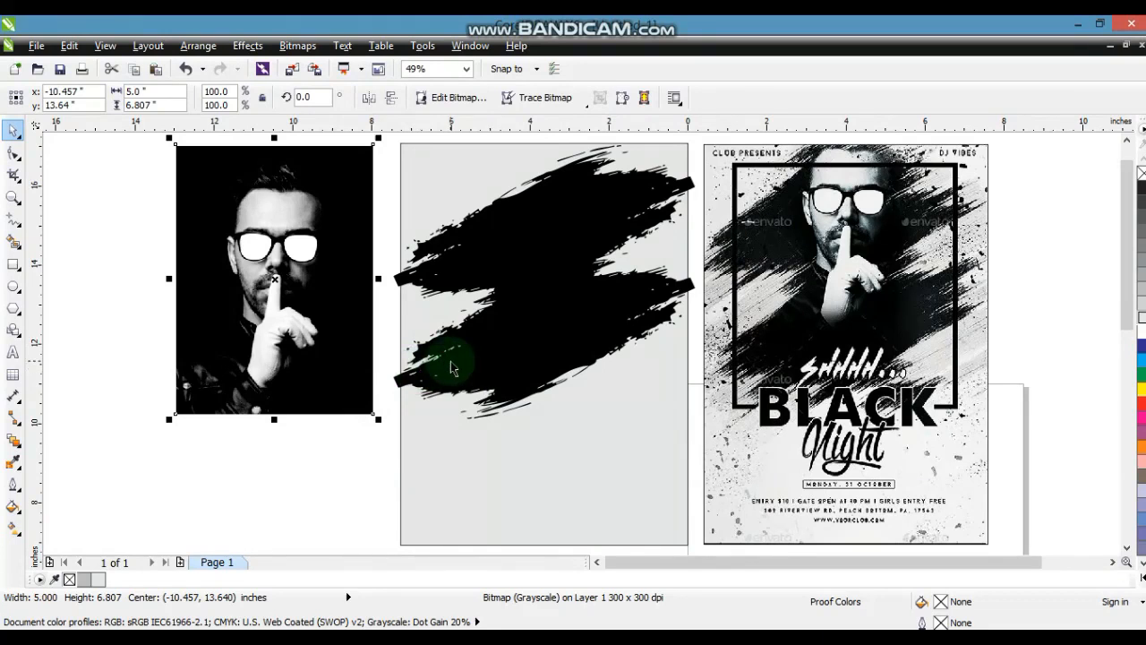
PowerClip the portrait photo inside the welded brush shape and enlarge it slightly within the clip
{"action": "left_click", "coordinate": [522, 249]}
{"action": "left_click", "coordinate": [301, 258]}
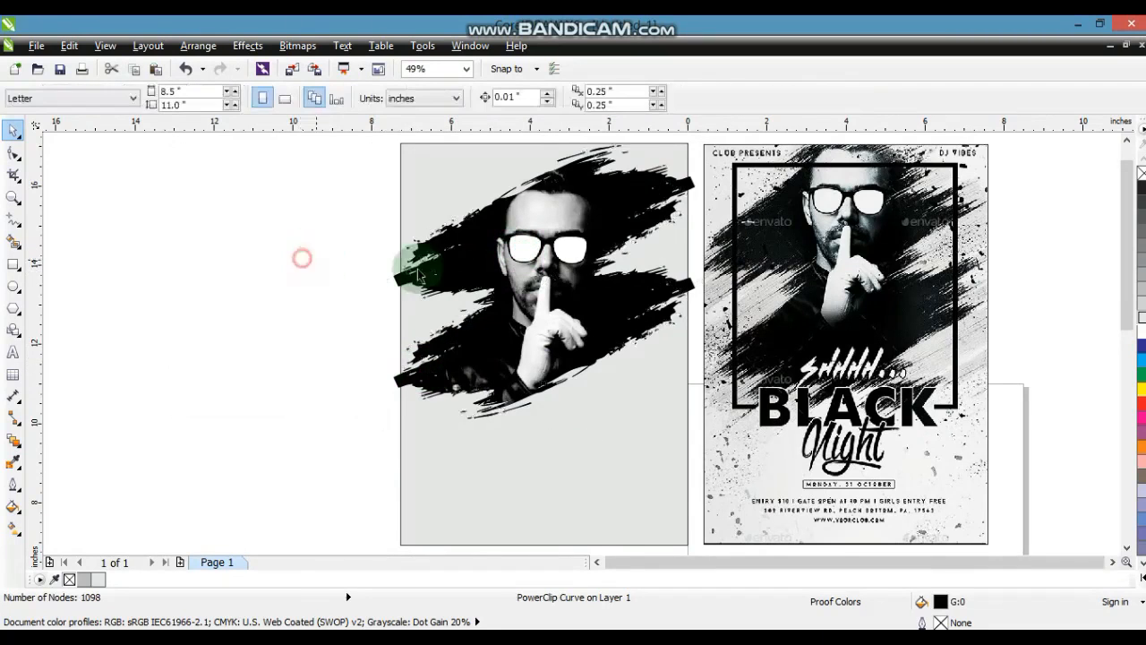
{"action": "double_click", "coordinate": [557, 263]}
{"action": "left_click", "coordinate": [548, 280]}
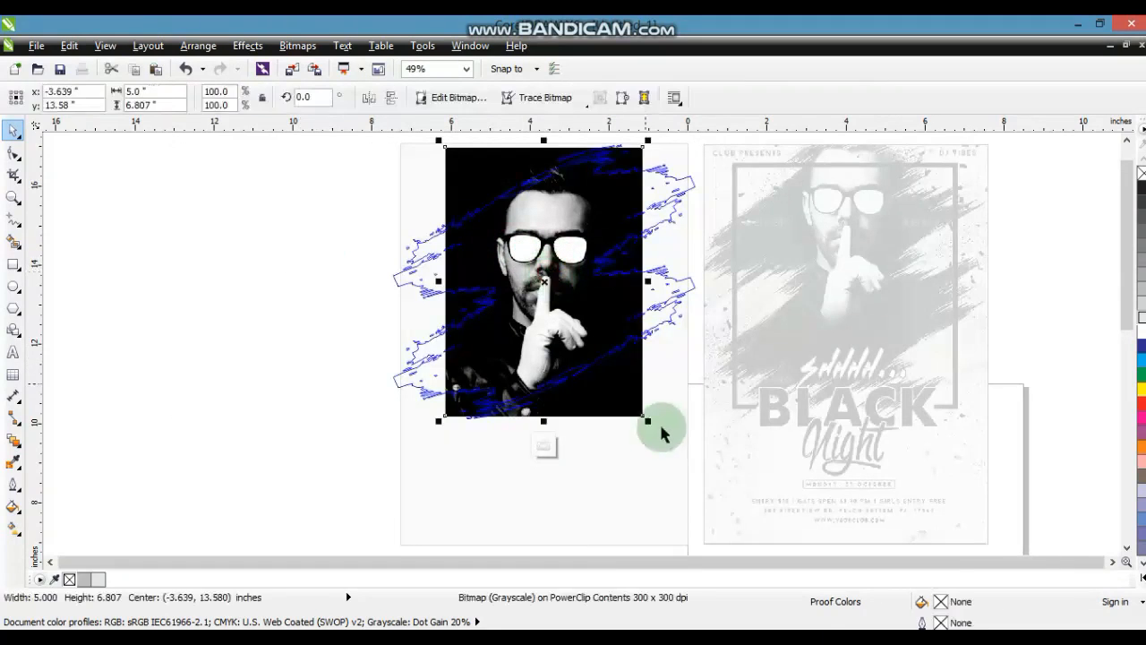
{"action": "left_click_drag", "start_coordinate": [647, 423], "coordinate": [652, 427]}
{"action": "left_click", "coordinate": [607, 406], "text": "ctrl"}
{"action": "left_click", "coordinate": [350, 330]}
{"action": "left_click", "coordinate": [548, 322]}
{"action": "left_click", "coordinate": [646, 468], "text": "shift"}
{"action": "left_click", "coordinate": [371, 446]}
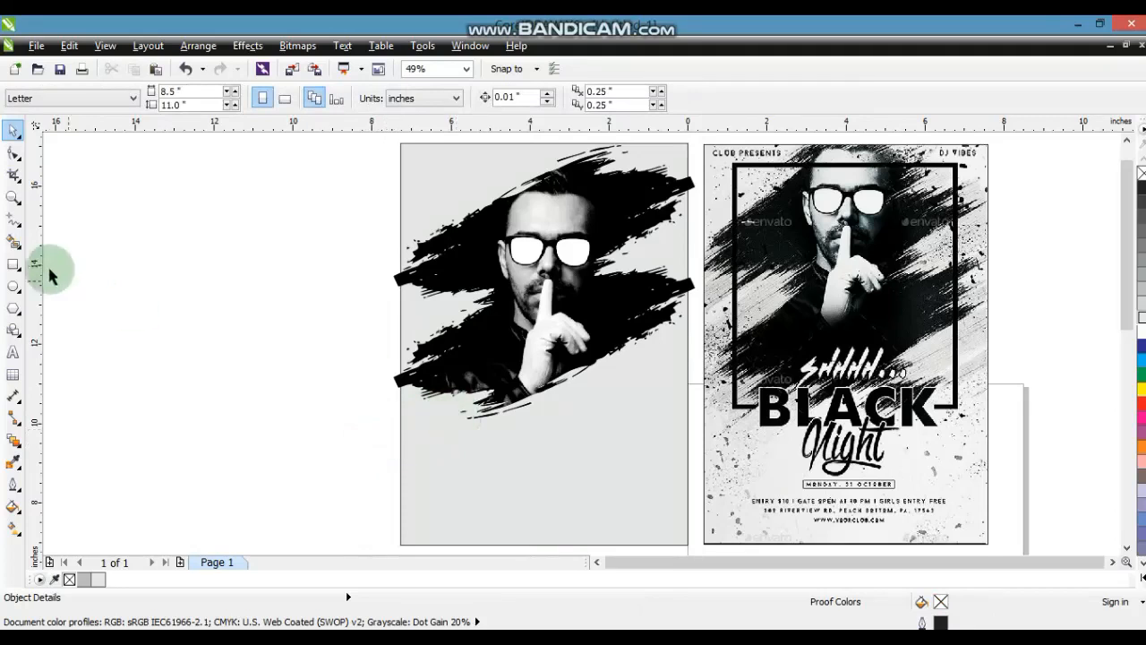
Draw a rectangular frame about 5.94 by 6.46 in over the portrait and give it an 8 pt outline
{"action": "left_click", "coordinate": [13, 264]}
{"action": "left_click_drag", "start_coordinate": [429, 158], "coordinate": [665, 414]}
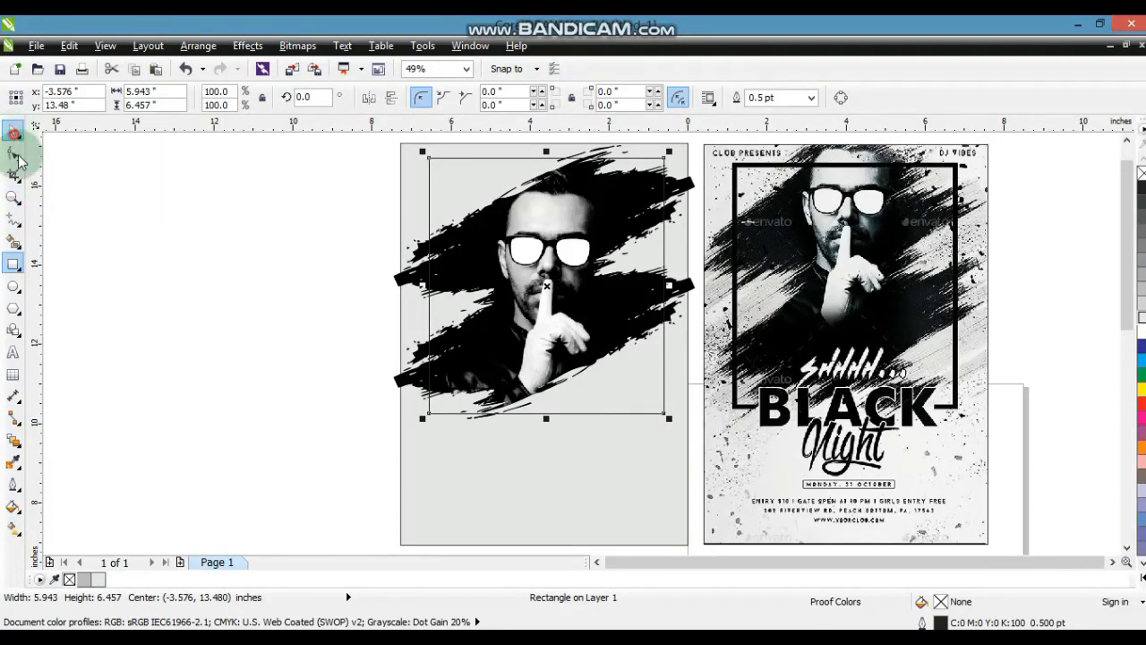
{"action": "scroll", "coordinate": [123, 277], "scroll_direction": "up", "scroll_amount": 2}
{"action": "left_click", "coordinate": [12, 482]}
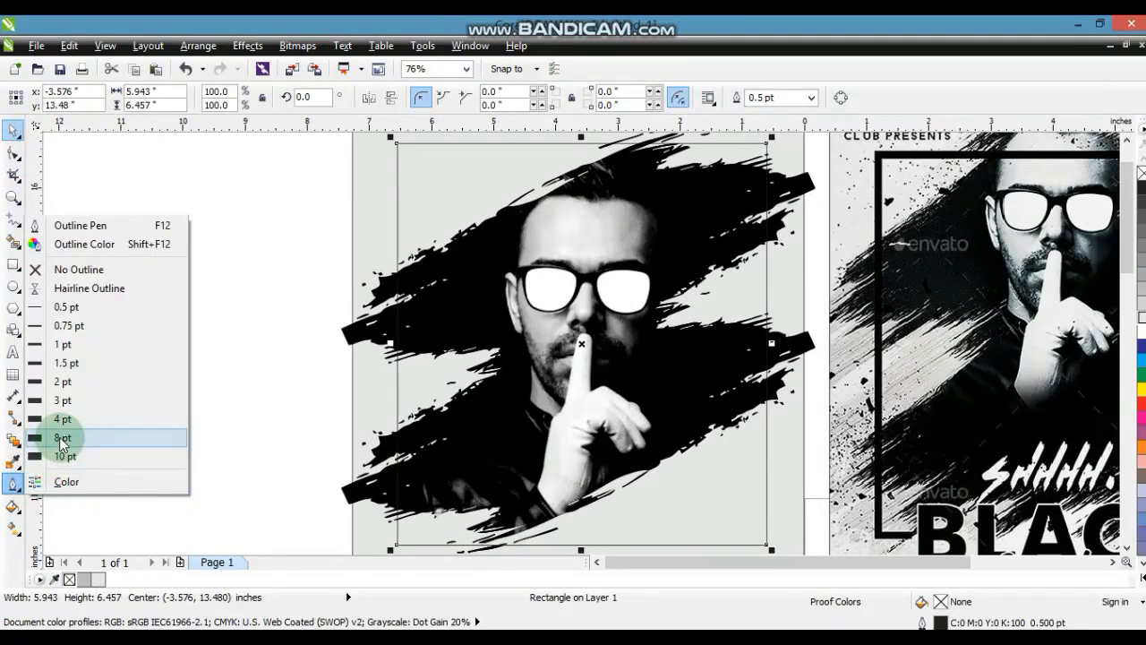
{"action": "left_click", "coordinate": [63, 438]}
Convert the frame's outline to an object and select the resulting frame curve
{"action": "key", "text": "ctrl+q"}
{"action": "left_click", "coordinate": [143, 294]}
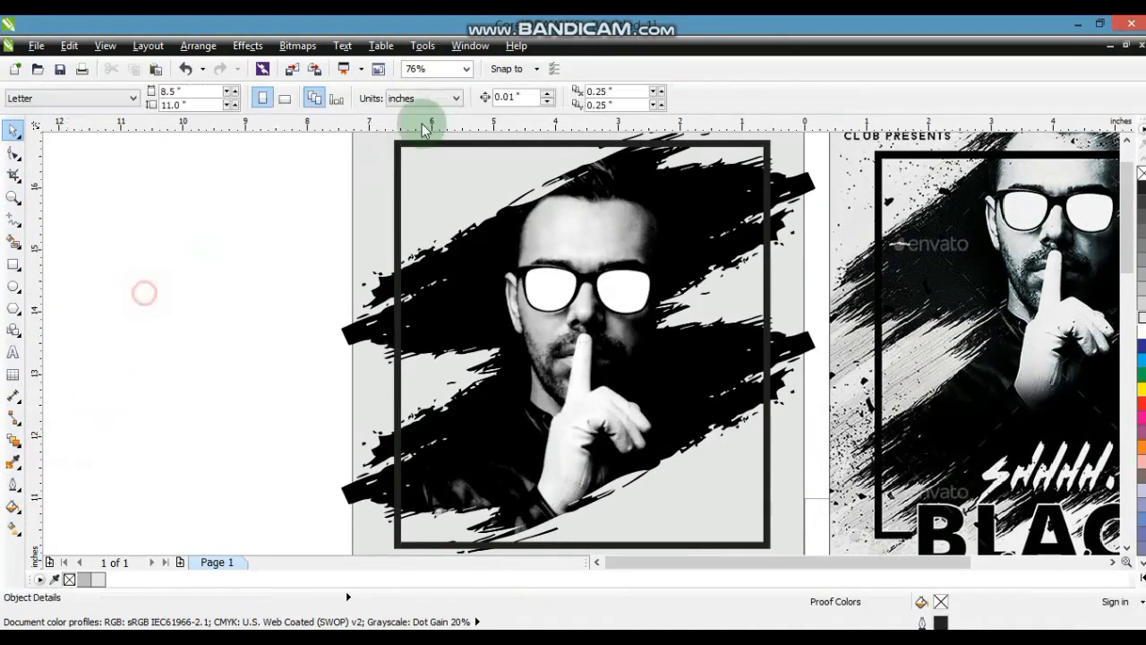
{"action": "left_click", "coordinate": [399, 146]}
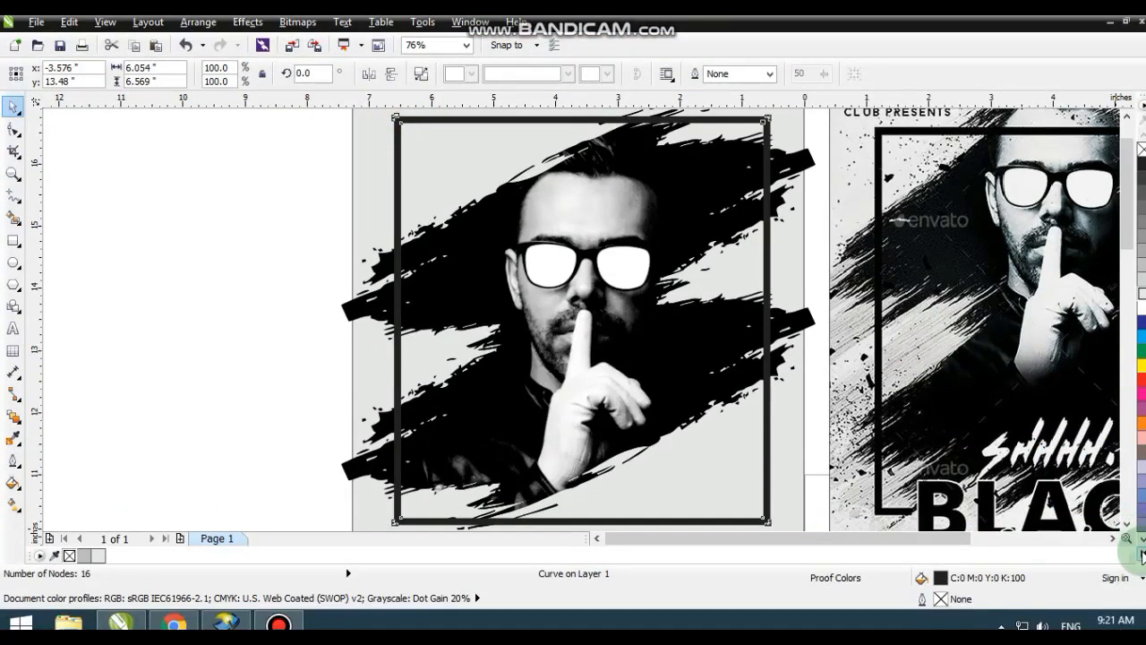
Fill the frame curve with solid black
{"action": "left_click", "coordinate": [1142, 556]}
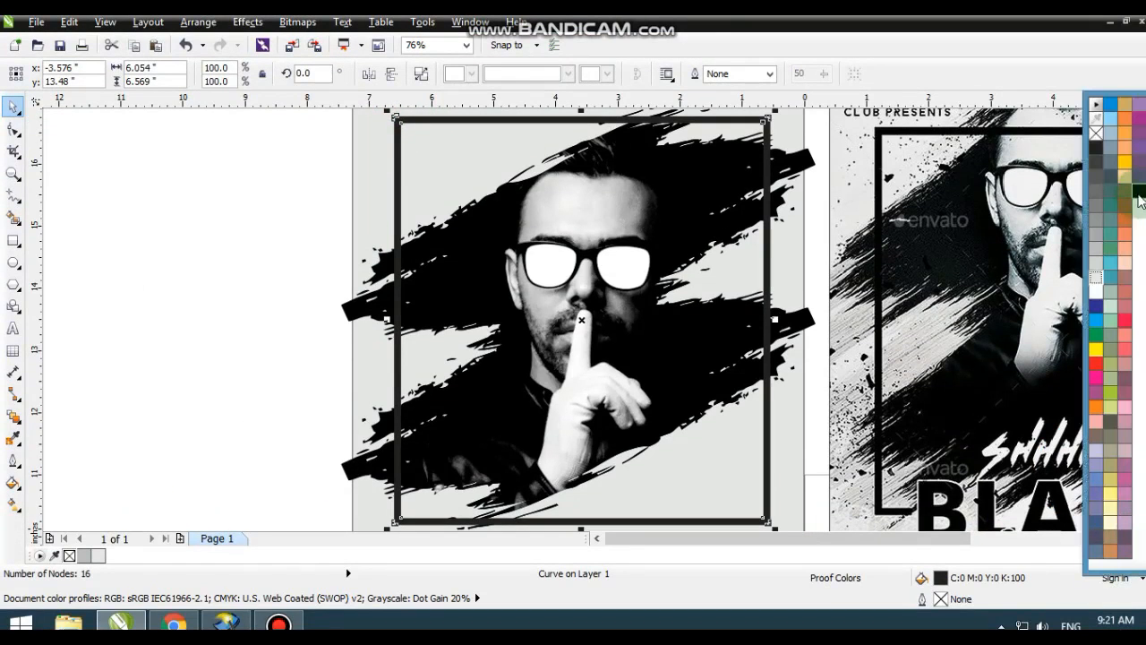
{"action": "left_click", "coordinate": [376, 192], "text": "shift"}
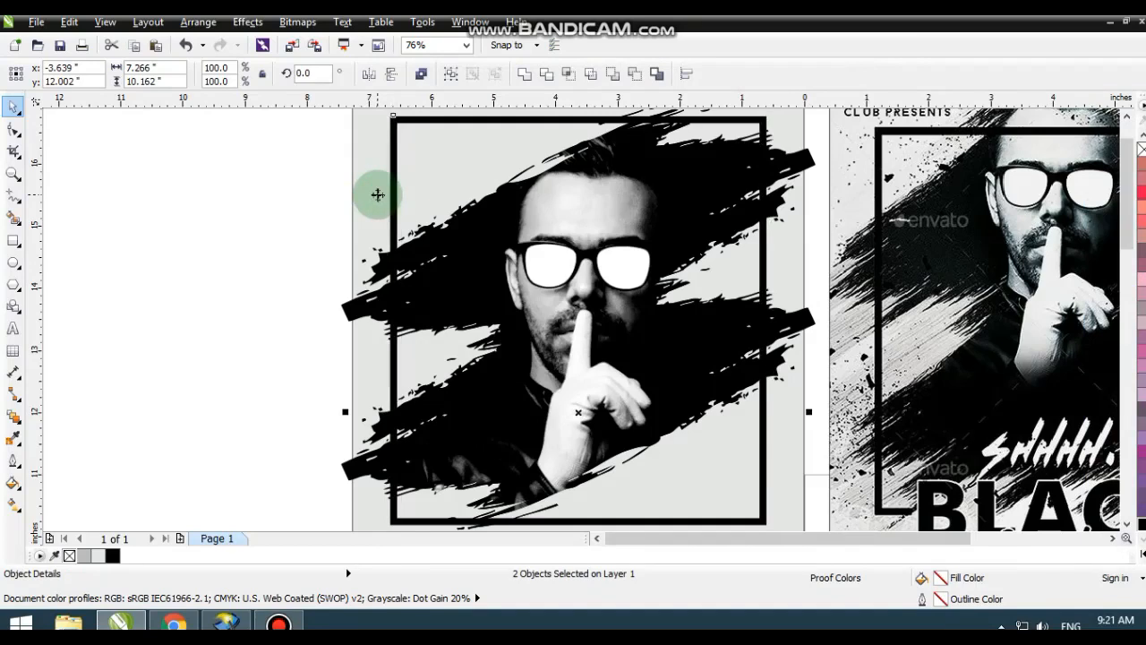
{"action": "scroll", "coordinate": [375, 196], "scroll_direction": "down", "scroll_amount": 2}
{"action": "left_click", "coordinate": [314, 220]}
{"action": "left_click_drag", "start_coordinate": [358, 119], "coordinate": [744, 413]}
{"action": "left_click", "coordinate": [297, 373]}
PowerClip the brush-shaped portrait inside the light gray background rectangle
{"action": "left_click", "coordinate": [438, 257]}
{"action": "key", "text": "alt+c"}
{"action": "key", "text": "w"}
{"action": "key", "text": "p"}
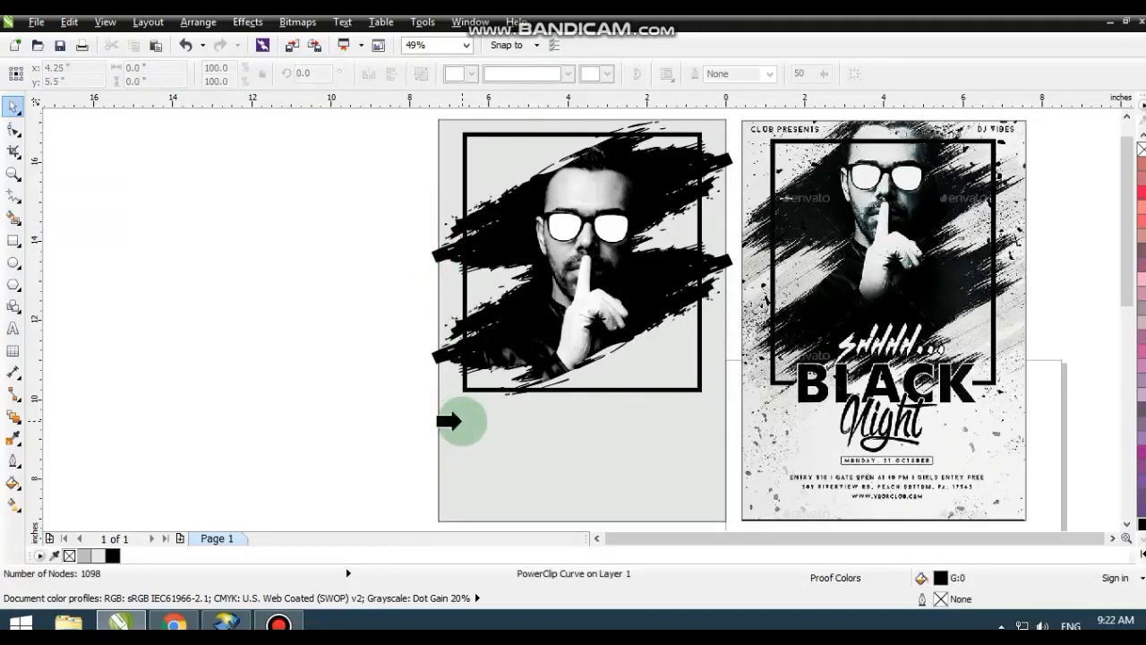
{"action": "left_click", "coordinate": [461, 421]}
{"action": "left_click", "coordinate": [413, 374]}
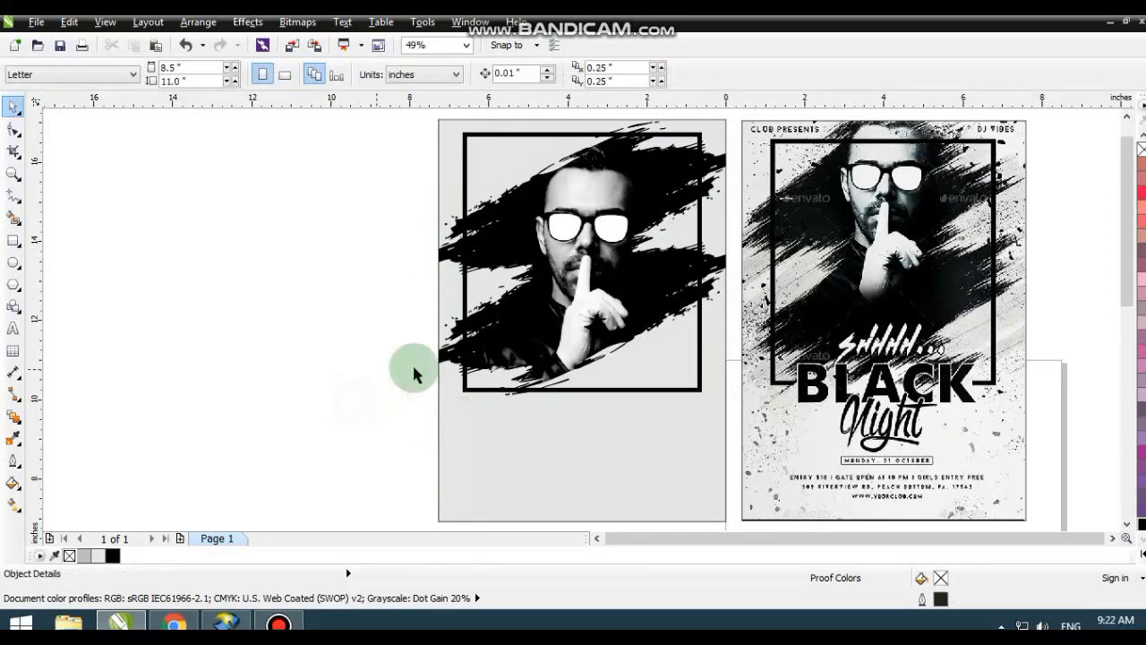
Add artistic text reading BLACK below the frame on the flyer
{"action": "left_click", "coordinate": [13, 174]}
{"action": "left_click_drag", "start_coordinate": [382, 253], "coordinate": [1000, 466]}
{"action": "key", "text": "F8"}
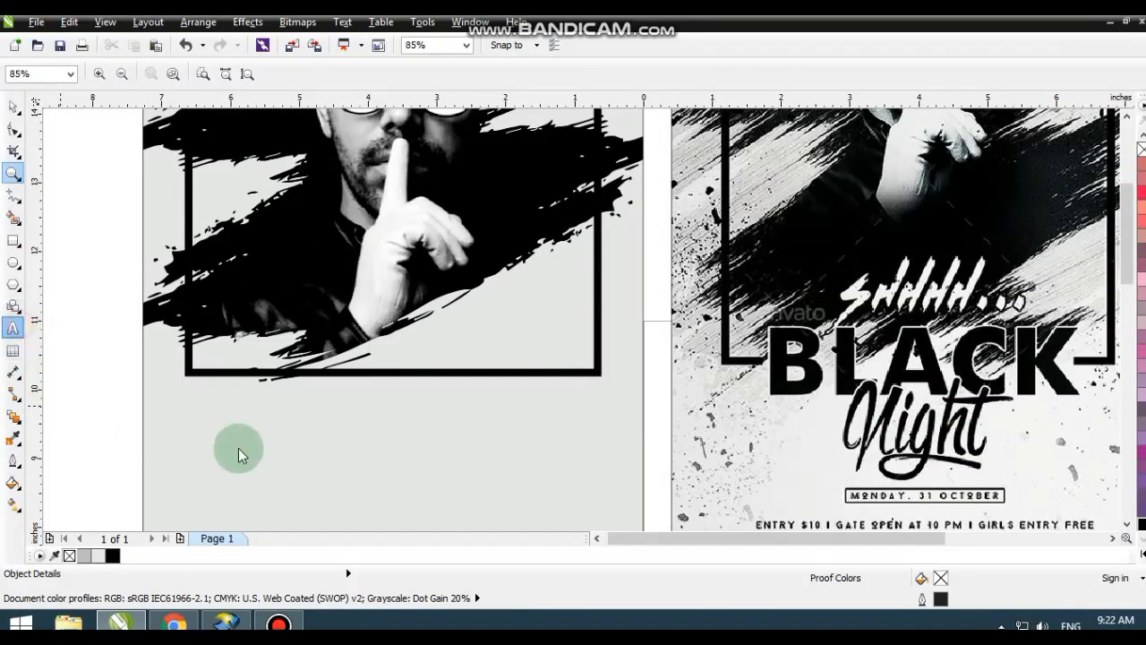
{"action": "left_click", "coordinate": [237, 448]}
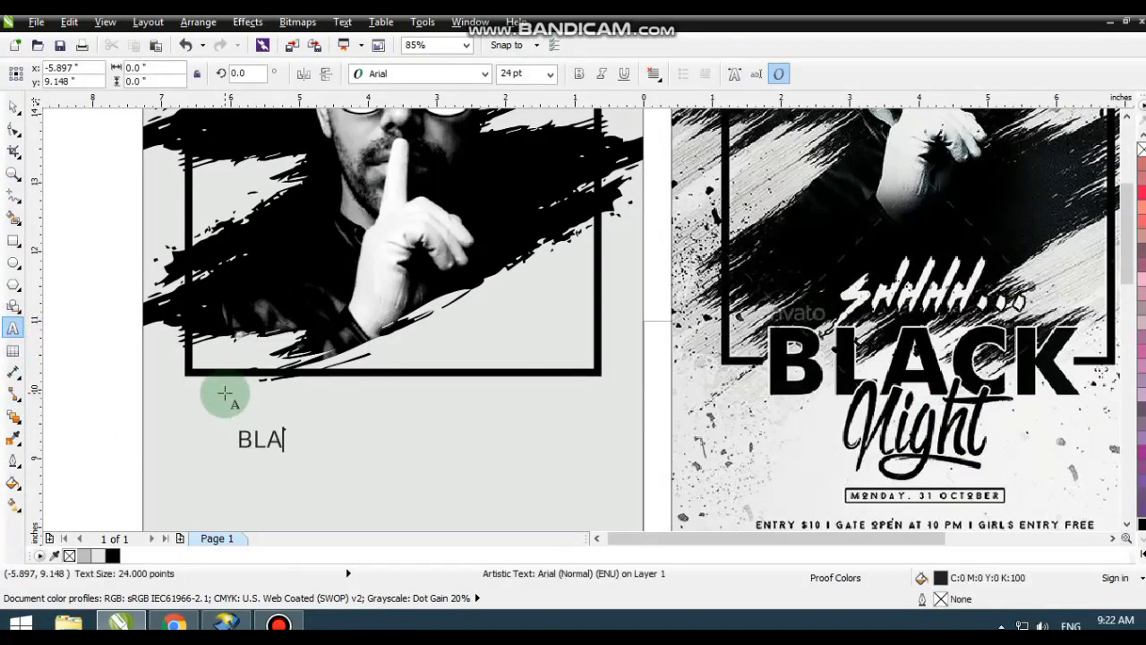
{"action": "left_click", "coordinate": [13, 112]}
Set the BLACK text in LubalGraph Bd BT, enlarge it to about 97 pt and center it over the frame's lower edge
{"action": "left_click", "coordinate": [376, 74]}
{"action": "type", "text": "Ar"}
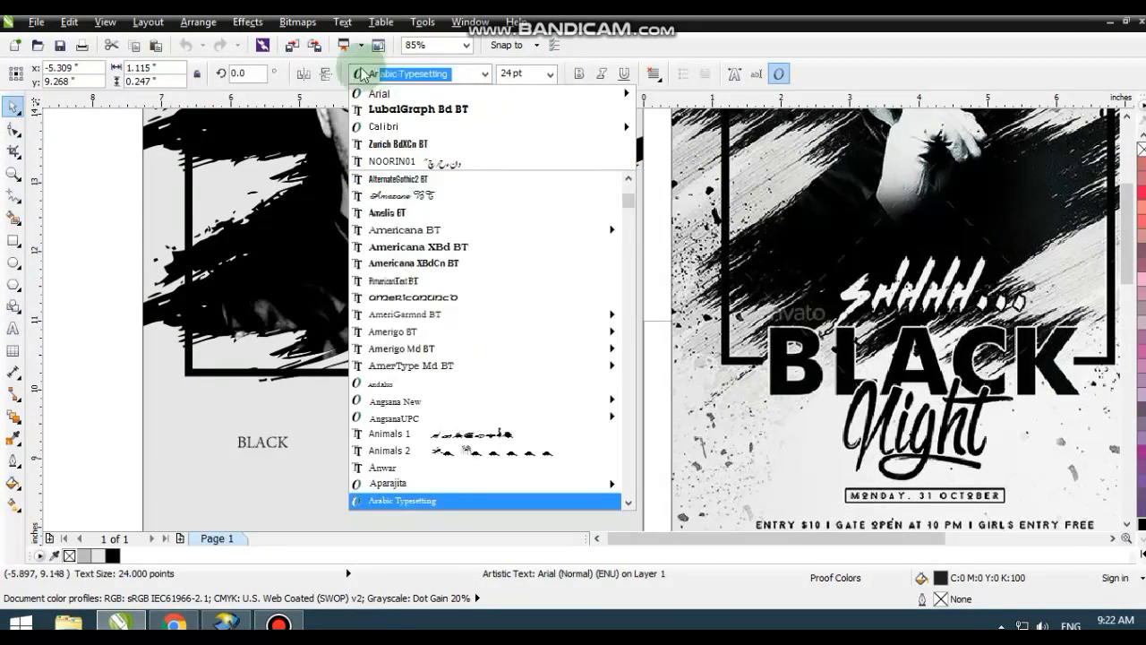
{"action": "left_click", "coordinate": [418, 109]}
{"action": "left_click_drag", "start_coordinate": [319, 417], "coordinate": [435, 384]}
{"action": "left_click_drag", "start_coordinate": [406, 439], "coordinate": [511, 376]}
{"action": "left_click_drag", "start_coordinate": [543, 328], "coordinate": [559, 321]}
Fill the BLACK text with C100 M100 Y100 K100 black and give it a 4 pt white outline
{"action": "left_click", "coordinate": [112, 555]}
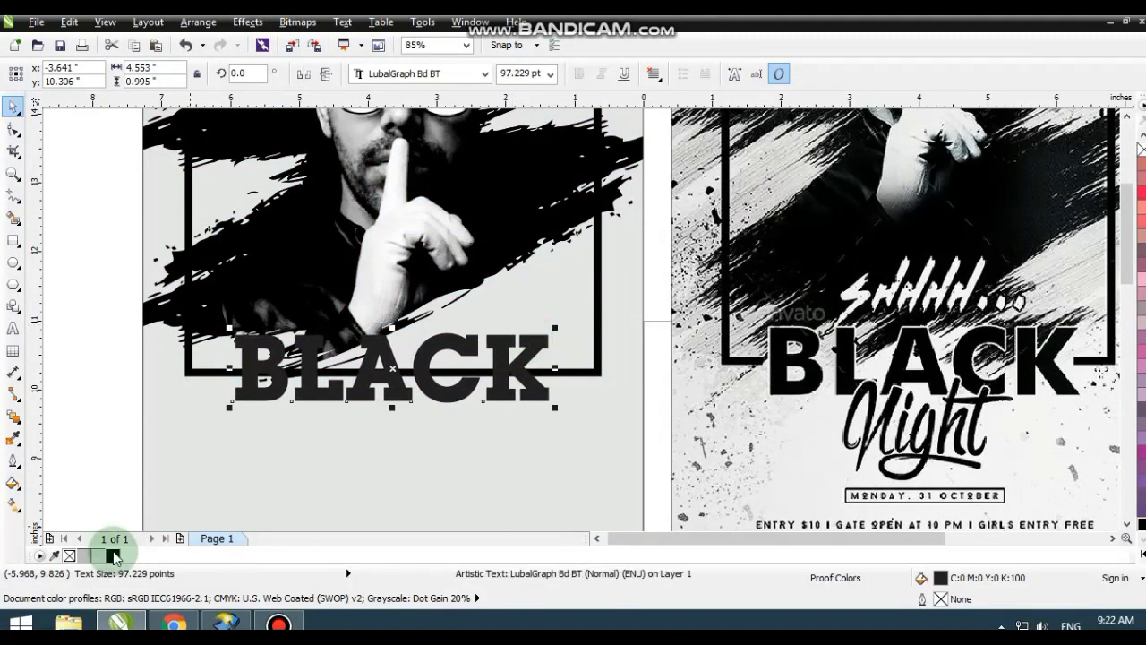
{"action": "left_click", "coordinate": [20, 444]}
{"action": "left_click", "coordinate": [62, 407]}
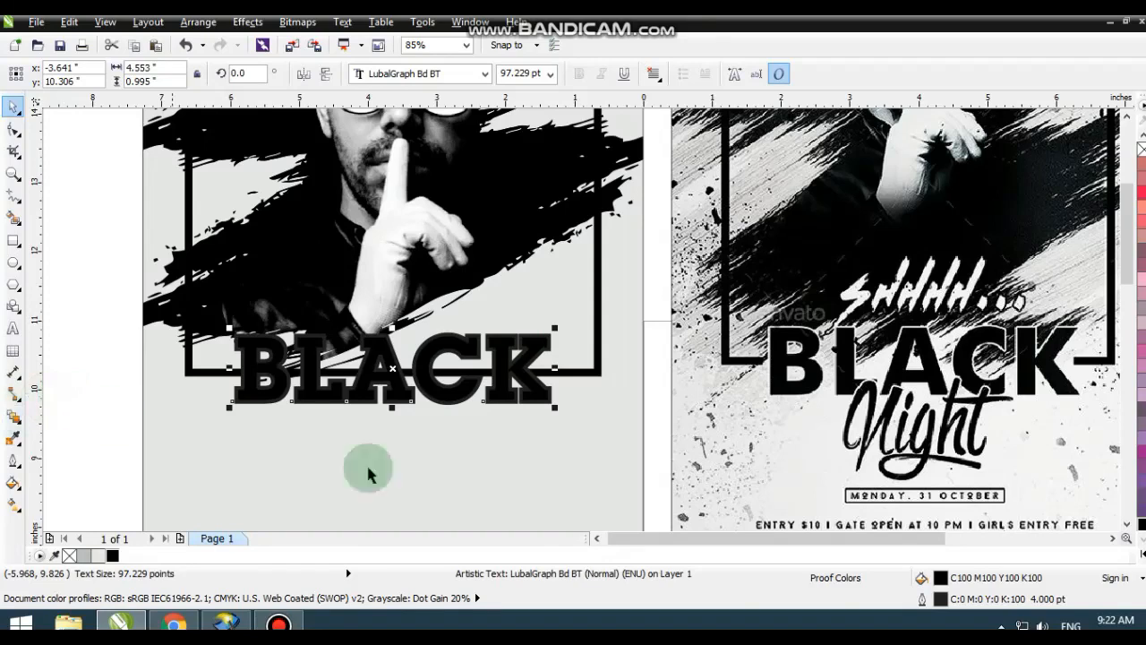
{"action": "left_click", "coordinate": [1141, 557]}
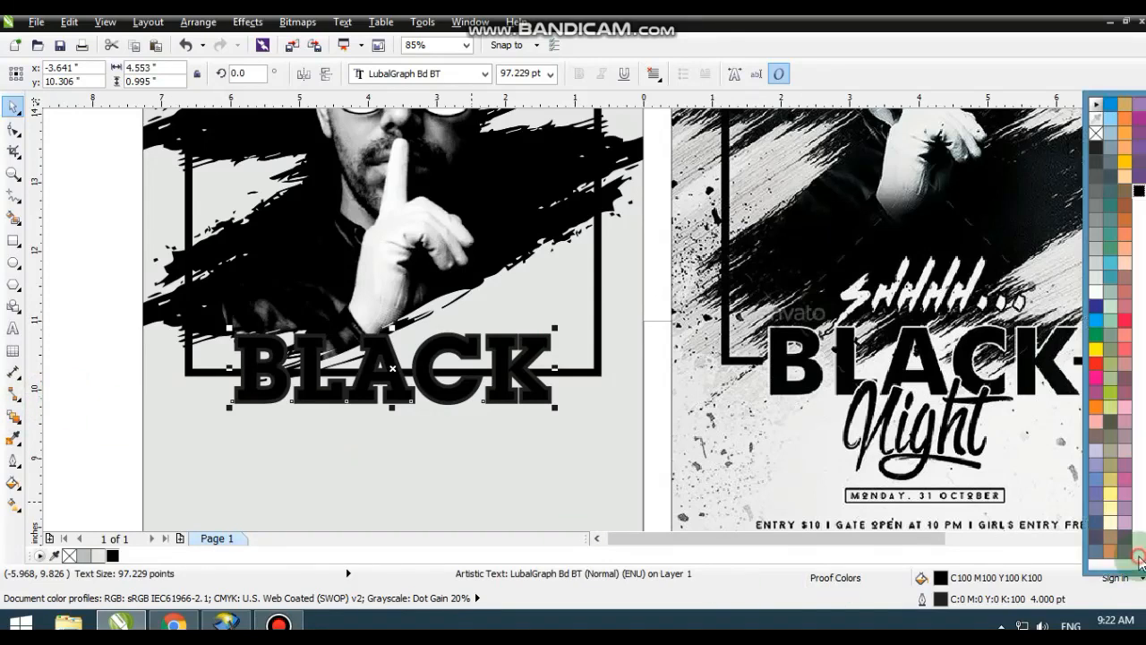
{"action": "right_click", "coordinate": [1094, 292]}
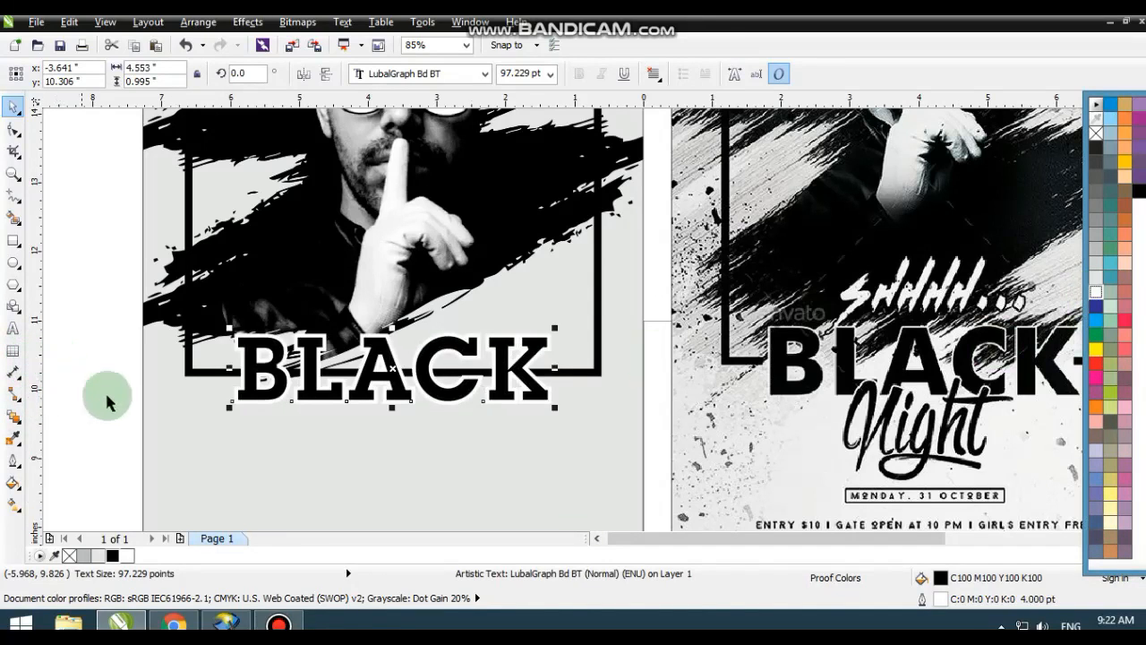
Try a 16 pt outline width on the BLACK text
{"action": "left_click", "coordinate": [13, 460]}
{"action": "left_click", "coordinate": [78, 205]}
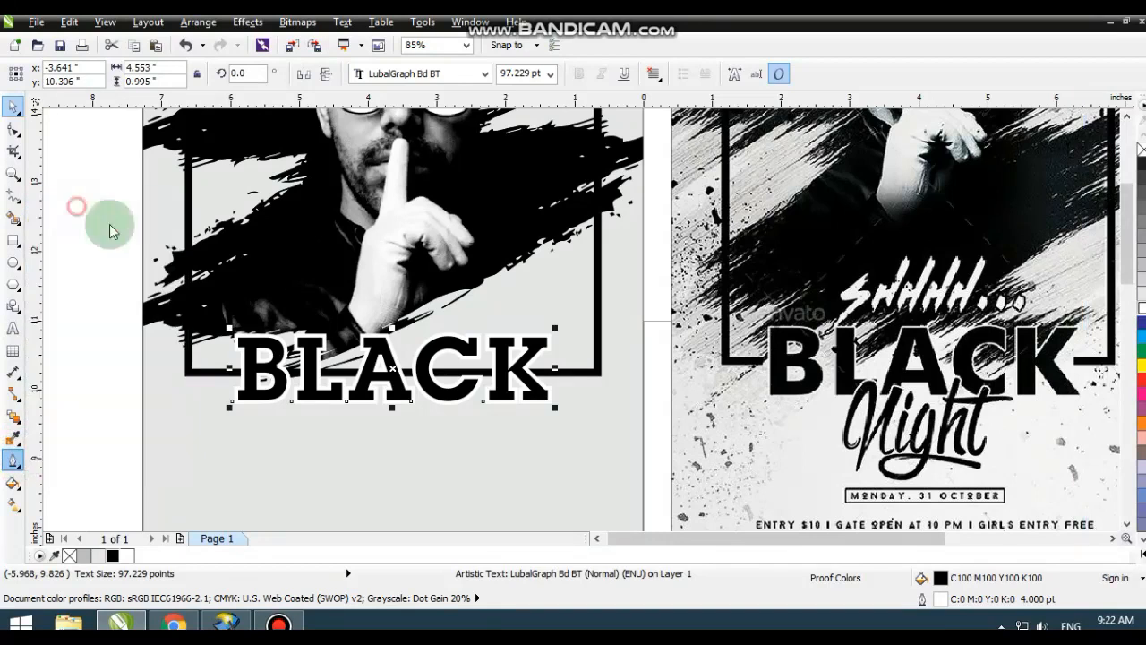
{"action": "left_click", "coordinate": [480, 215]}
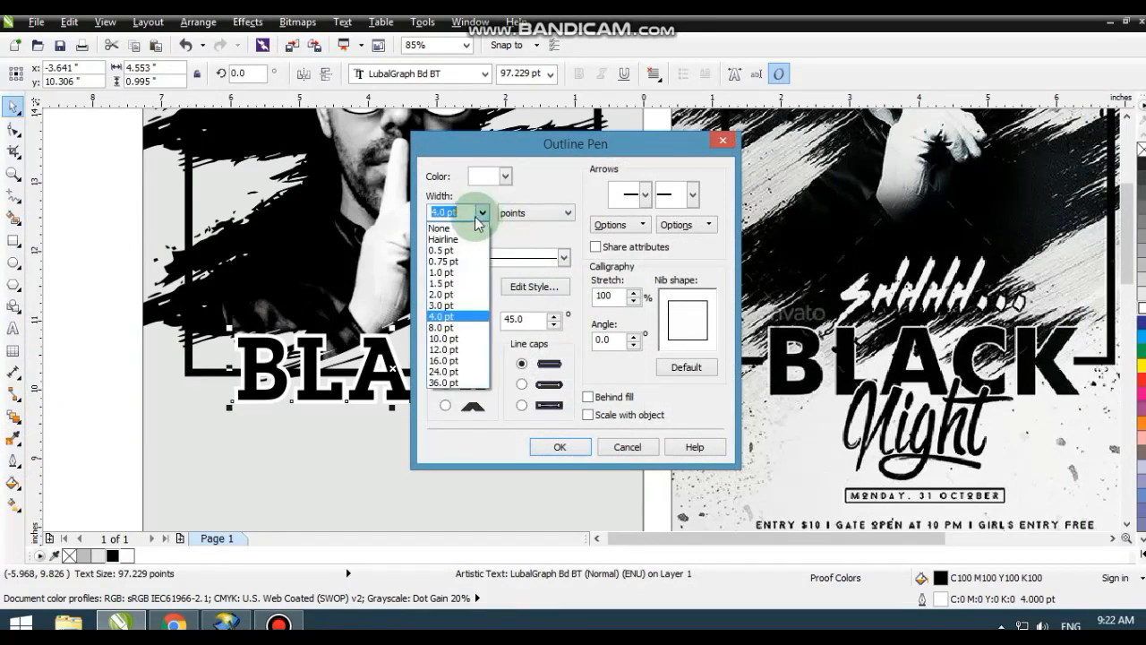
{"action": "left_click", "coordinate": [453, 367]}
{"action": "left_click", "coordinate": [544, 444]}
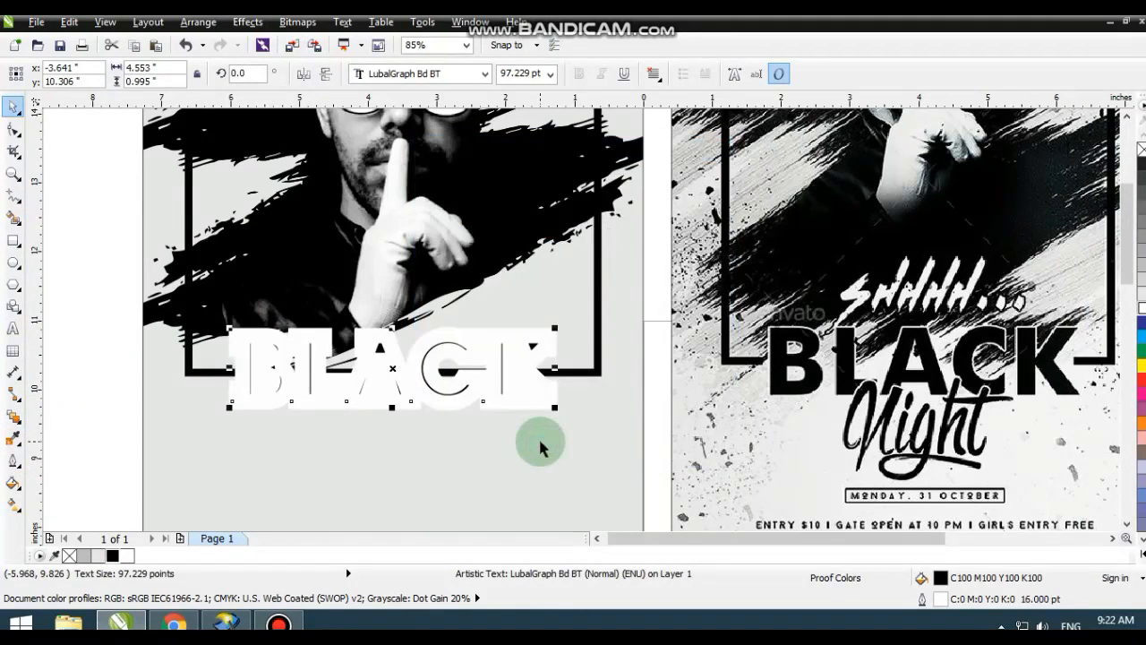
Remove the outline from the BLACK text
{"action": "left_click", "coordinate": [550, 345]}
{"action": "left_click", "coordinate": [550, 327]}
{"action": "left_click", "coordinate": [588, 379]}
{"action": "left_click", "coordinate": [606, 180], "text": "shift"}
{"action": "left_click", "coordinate": [546, 80]}
{"action": "left_click", "coordinate": [551, 323]}
{"action": "left_click", "coordinate": [545, 334]}
{"action": "key", "text": "Delete"}
{"action": "left_click", "coordinate": [547, 387]}
{"action": "left_click", "coordinate": [526, 405]}
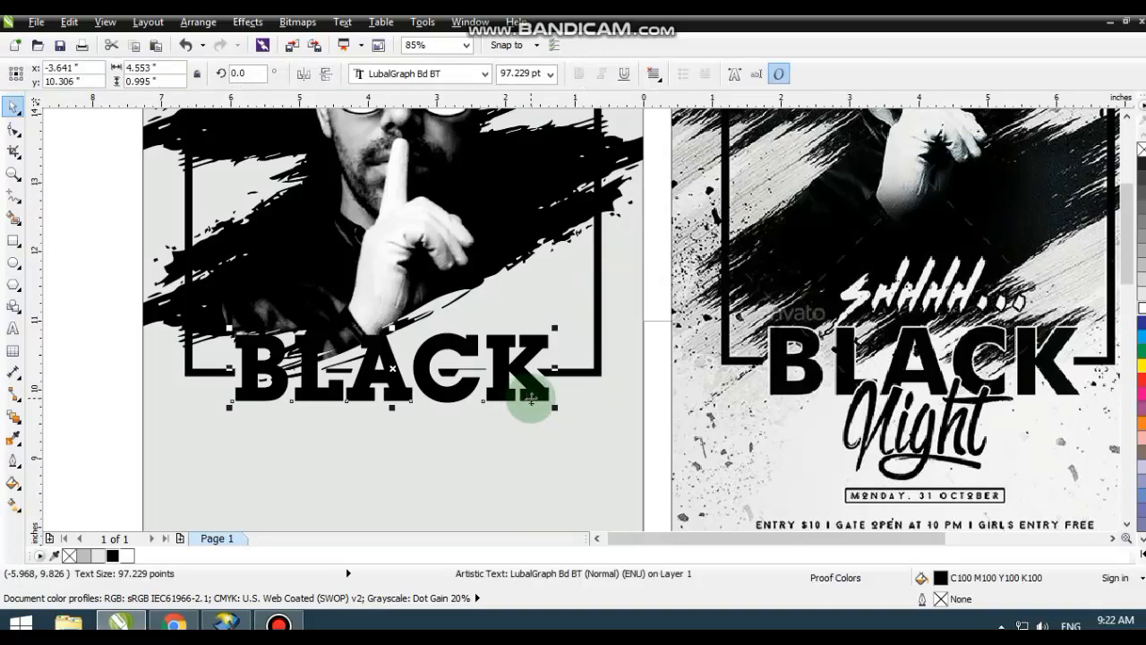
Apply a 4 pt outline to the BLACK text and color it white
{"action": "key", "text": "shift+F2"}
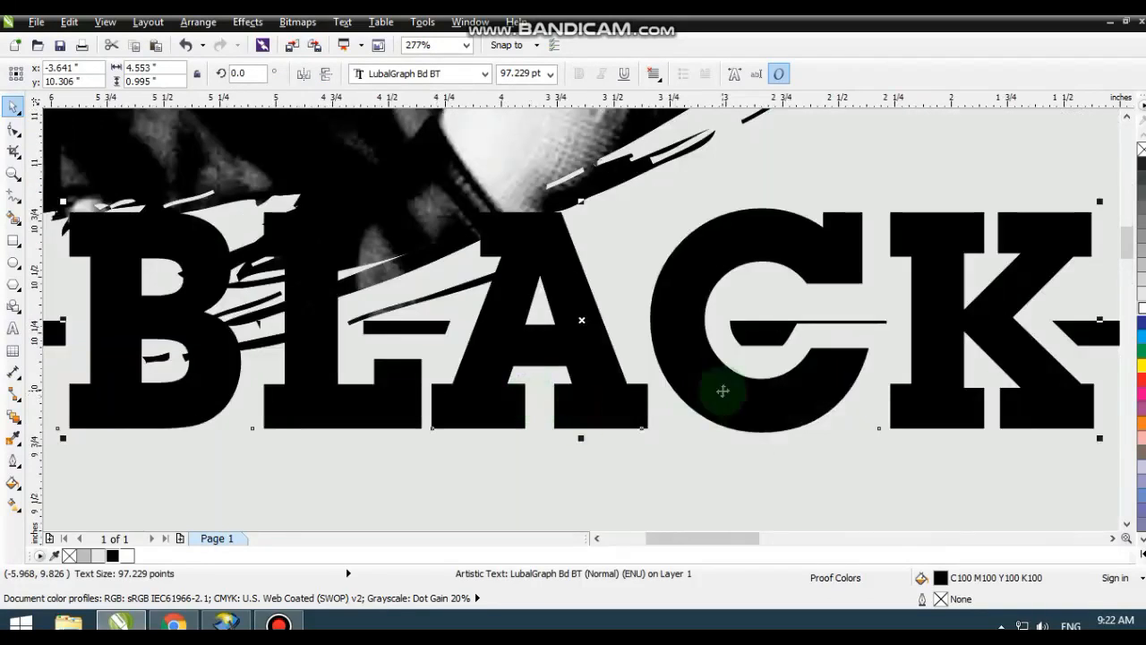
{"action": "left_click", "coordinate": [11, 470]}
{"action": "left_click", "coordinate": [76, 386]}
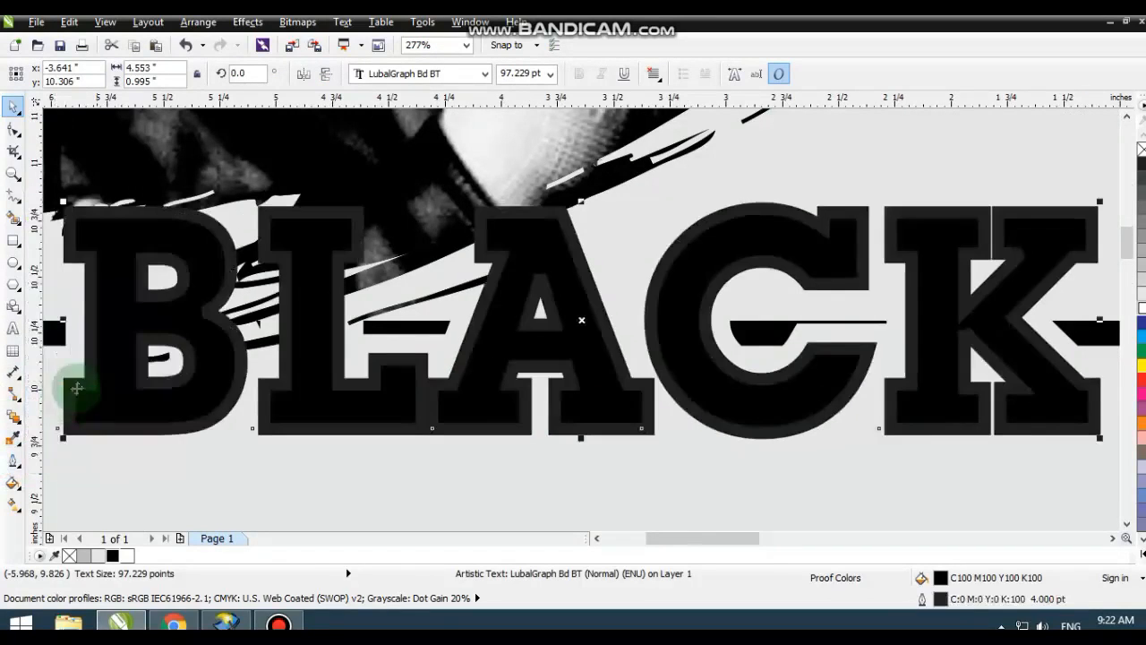
{"action": "right_click", "coordinate": [1142, 309]}
{"action": "left_click", "coordinate": [611, 466]}
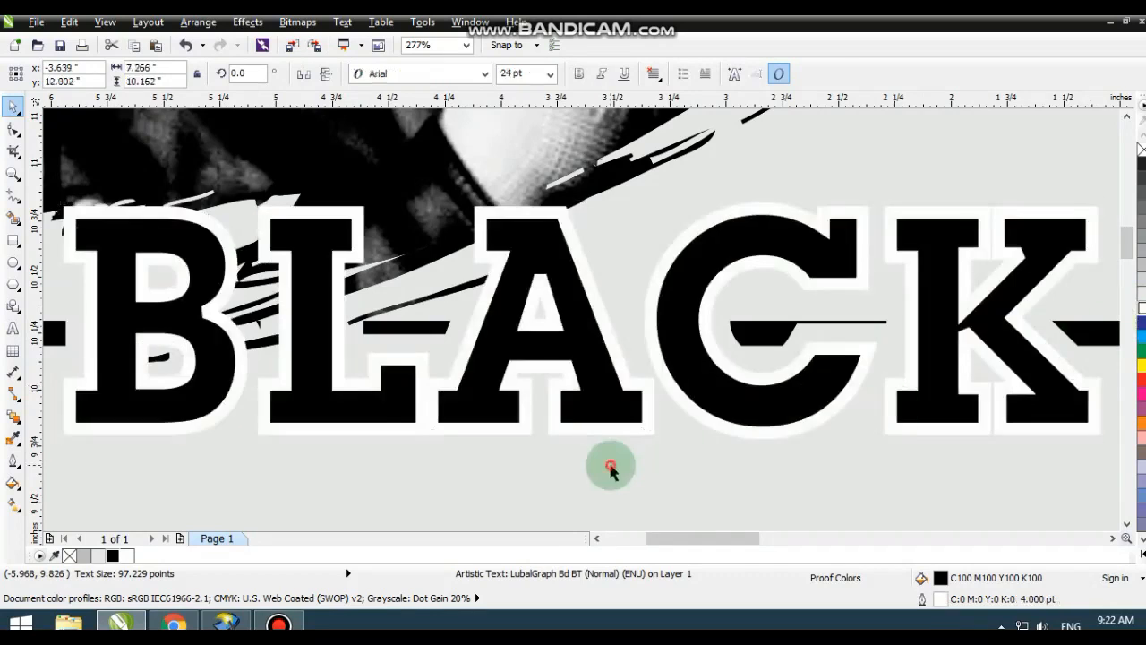
Add artistic text reading Night below the BLACK lettering
{"action": "scroll", "coordinate": [611, 466], "scroll_direction": "down", "scroll_amount": 2}
{"action": "scroll", "coordinate": [611, 466], "scroll_direction": "down", "scroll_amount": 3}
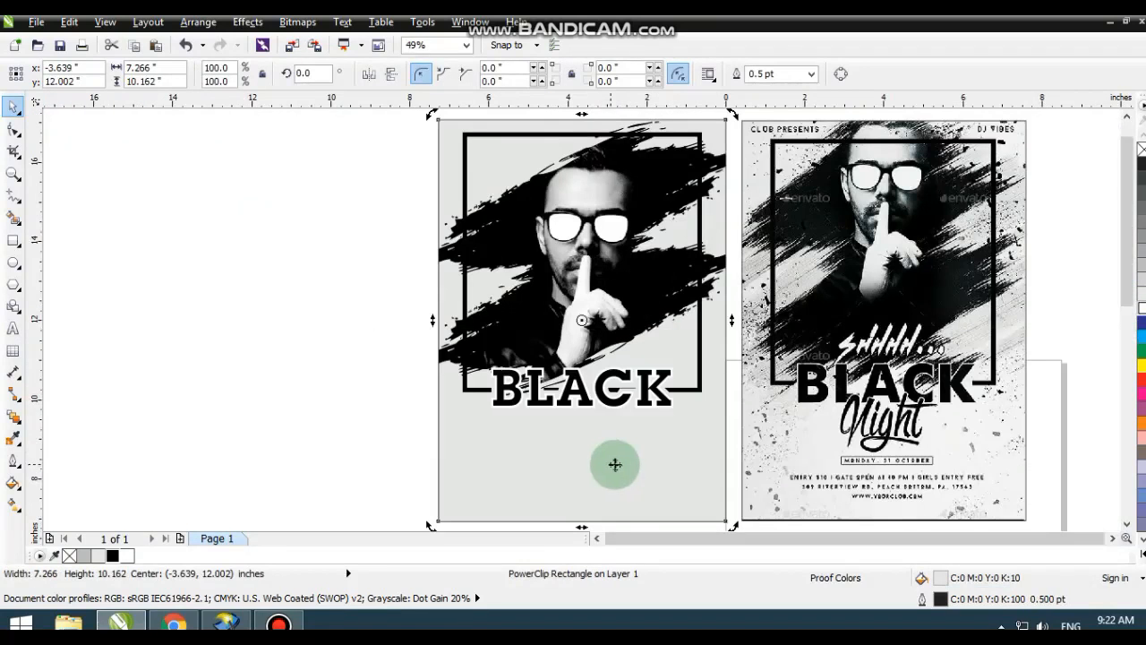
{"action": "left_click", "coordinate": [51, 282]}
{"action": "left_click", "coordinate": [13, 173]}
{"action": "left_click_drag", "start_coordinate": [368, 305], "coordinate": [1068, 526]}
{"action": "left_click", "coordinate": [12, 327]}
{"action": "left_click", "coordinate": [292, 365]}
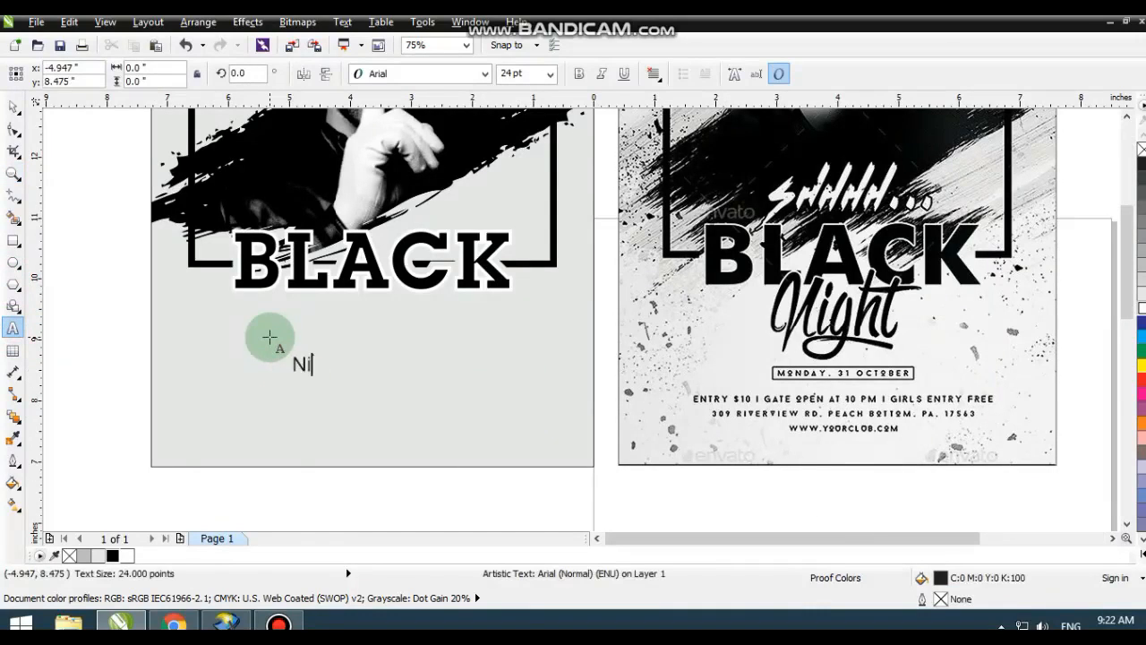
{"action": "left_click", "coordinate": [14, 106]}
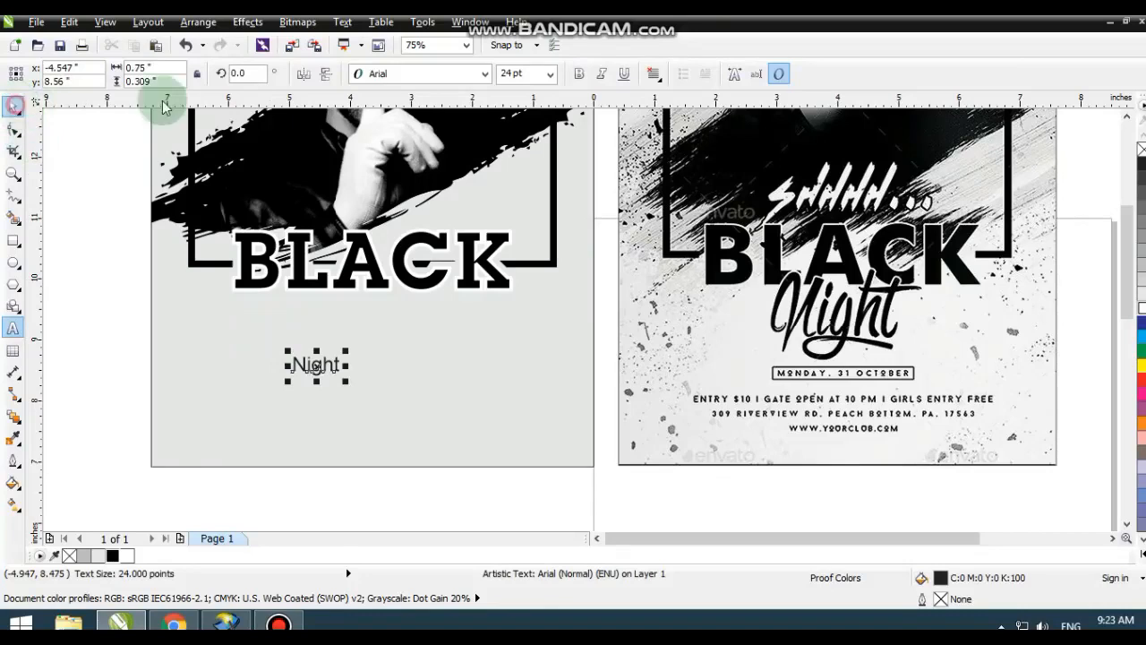
Set the Night text in Bickley Script LET and enlarge it to about 115.6 pt
{"action": "left_click", "coordinate": [374, 76]}
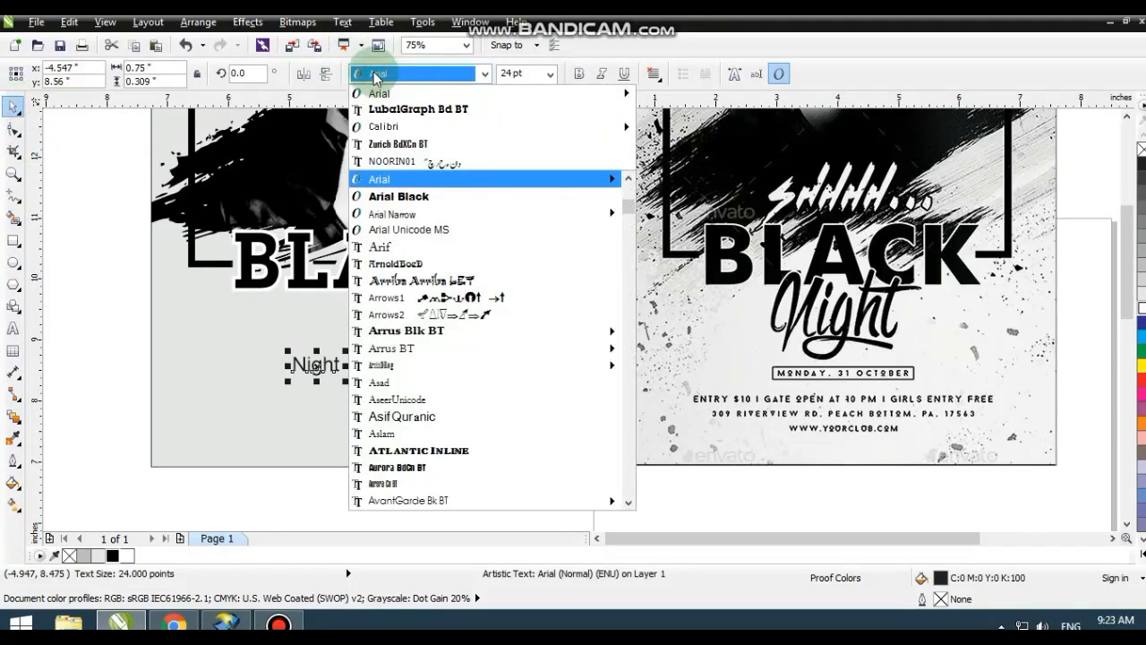
{"action": "left_click", "coordinate": [626, 304]}
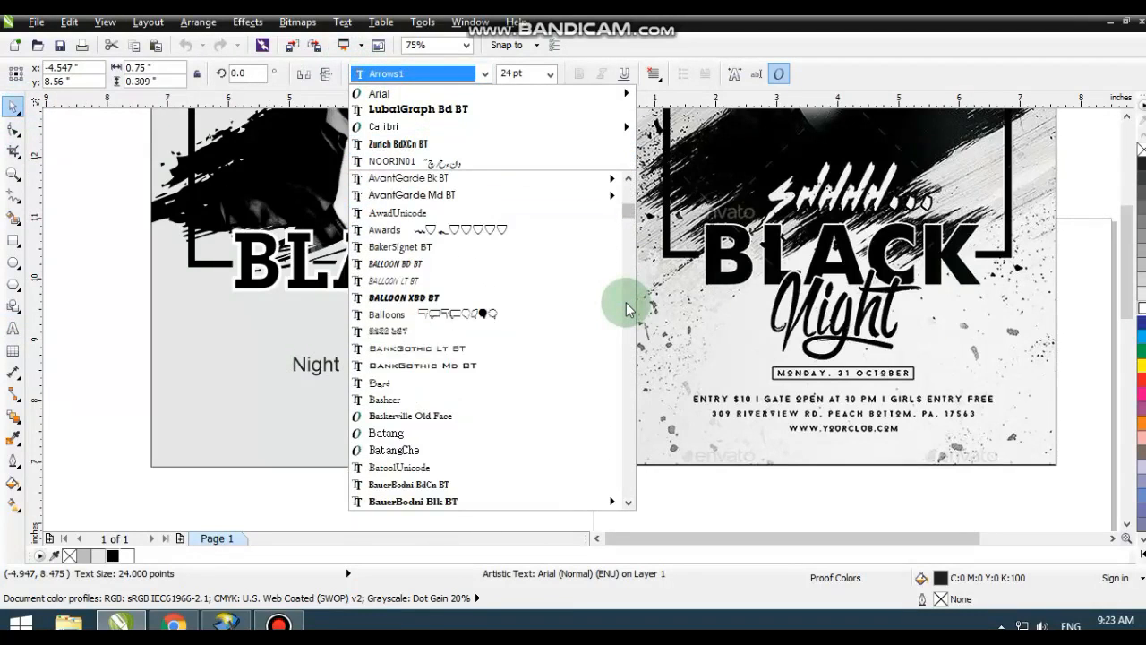
{"action": "left_click", "coordinate": [628, 309]}
{"action": "left_click", "coordinate": [627, 306]}
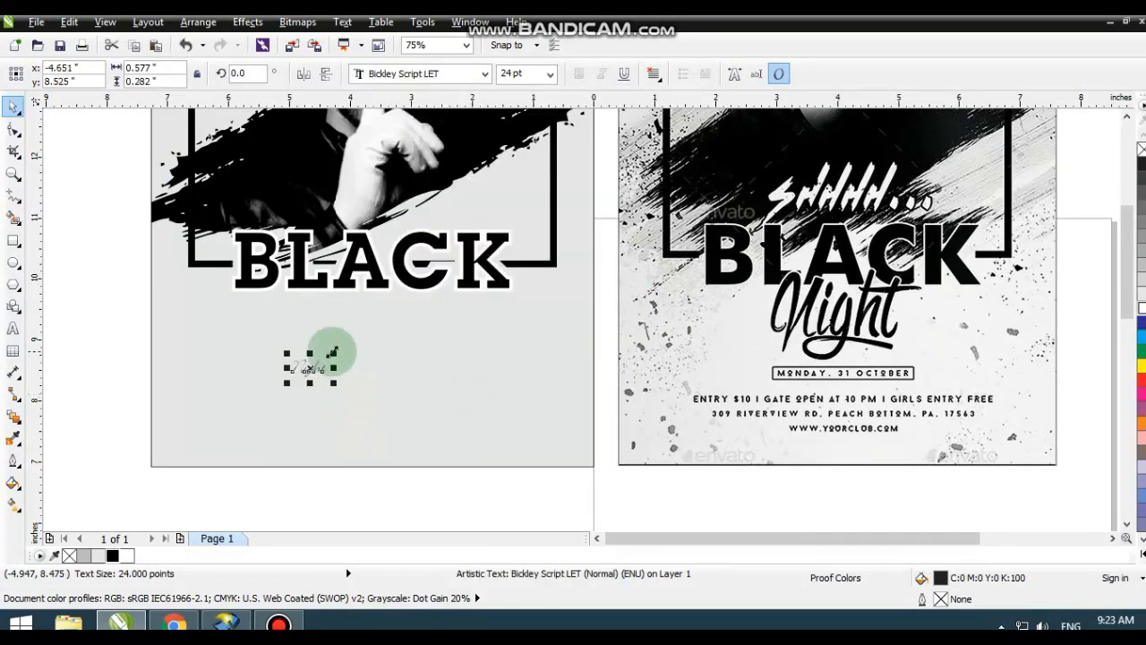
{"action": "left_click_drag", "start_coordinate": [383, 334], "coordinate": [382, 338]}
{"action": "key", "text": "ctrl+z"}
Change the Night text's font to Brush Script MT
{"action": "left_click", "coordinate": [450, 77]}
{"action": "scroll", "coordinate": [529, 430], "scroll_direction": "down", "scroll_amount": 4}
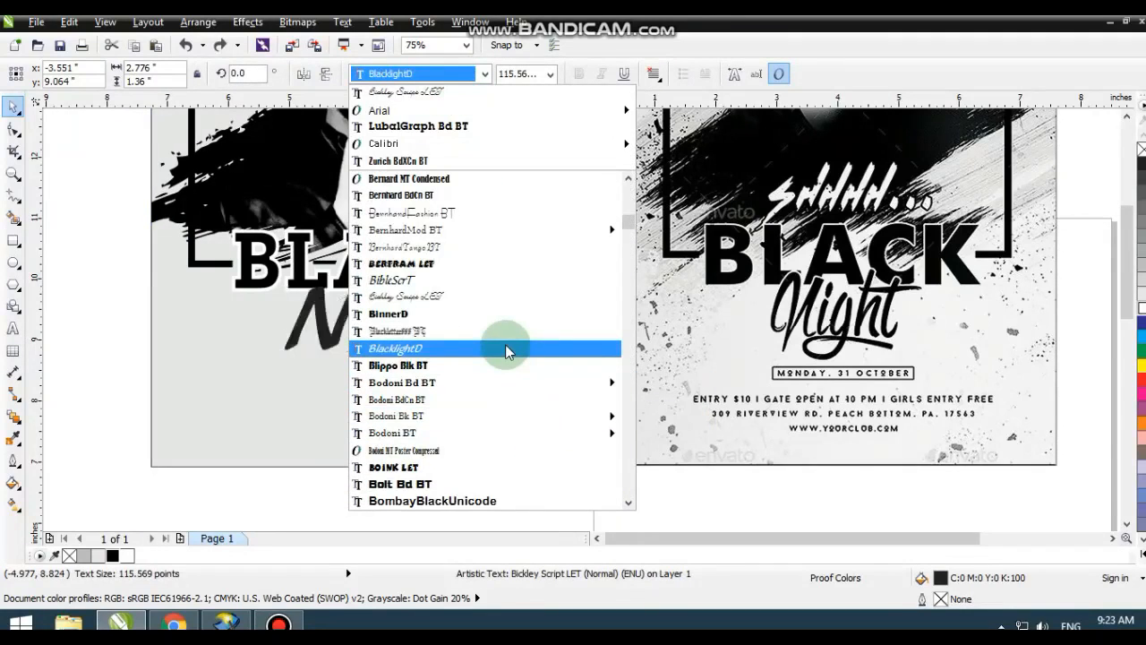
{"action": "scroll", "coordinate": [533, 439], "scroll_direction": "down", "scroll_amount": 5}
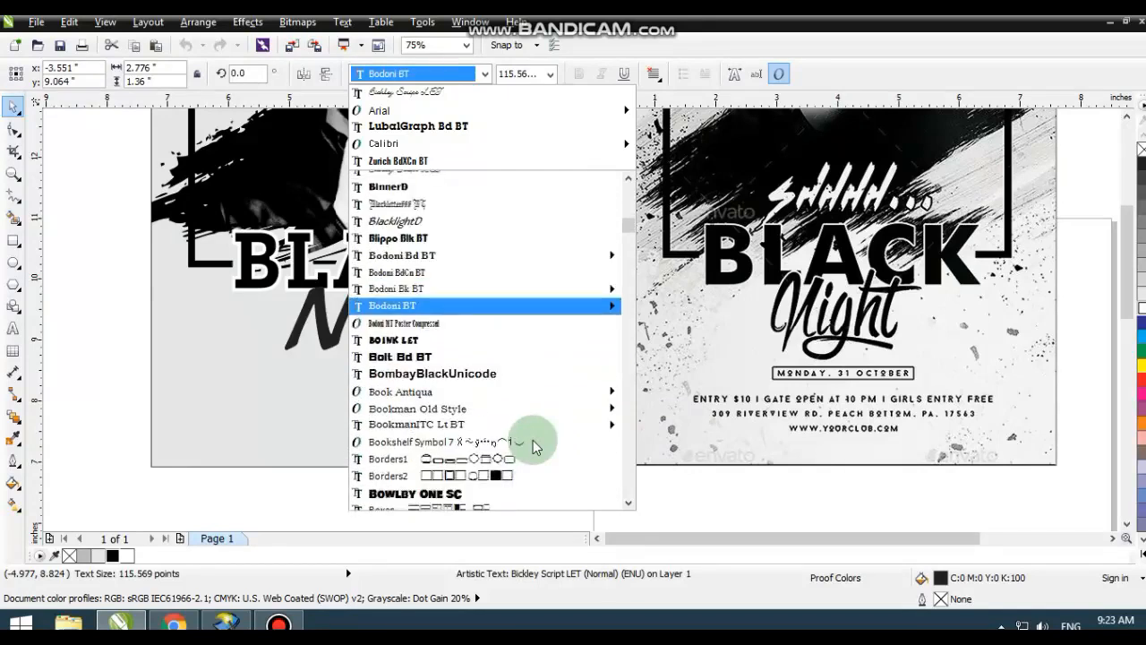
{"action": "scroll", "coordinate": [533, 439], "scroll_direction": "down", "scroll_amount": 5}
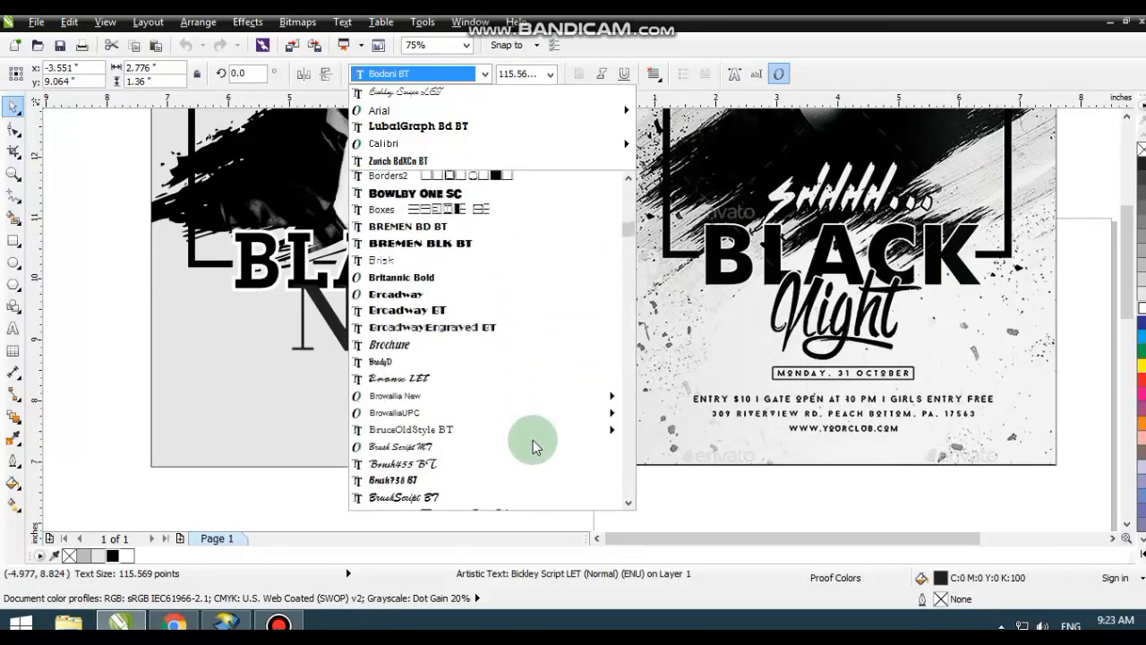
{"action": "left_click", "coordinate": [511, 366]}
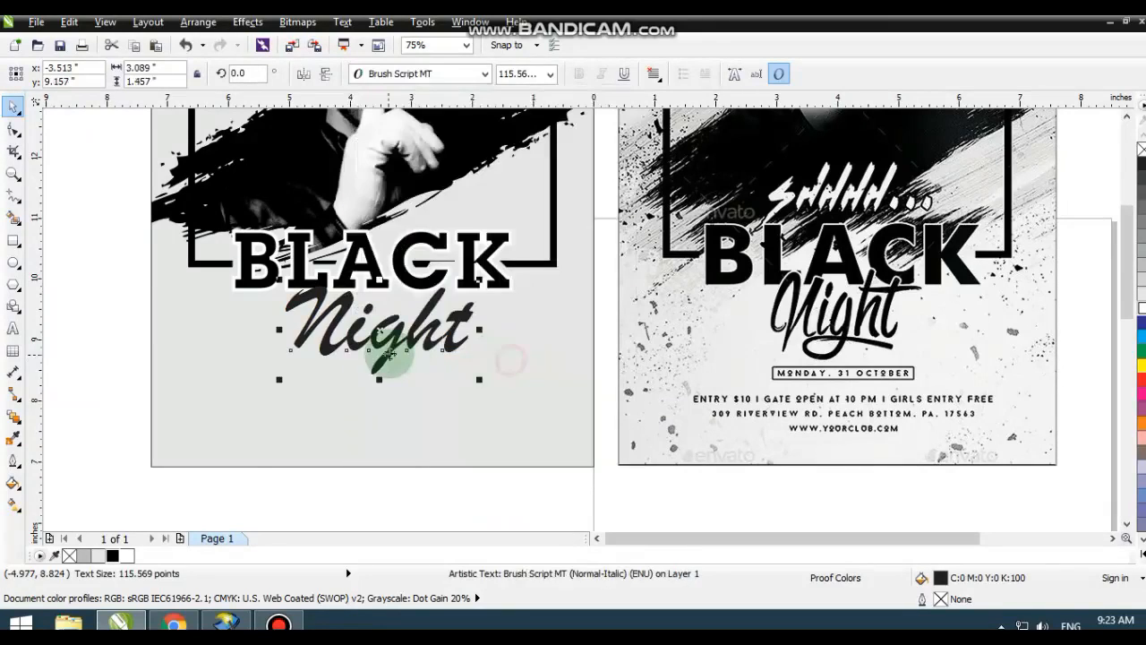
Scale the Night text down slightly and position it just below the BLACK lettering
{"action": "left_click_drag", "start_coordinate": [401, 345], "coordinate": [384, 354]}
{"action": "left_click", "coordinate": [462, 392]}
{"action": "left_click_drag", "start_coordinate": [459, 391], "coordinate": [402, 356]}
{"action": "left_click", "coordinate": [409, 388]}
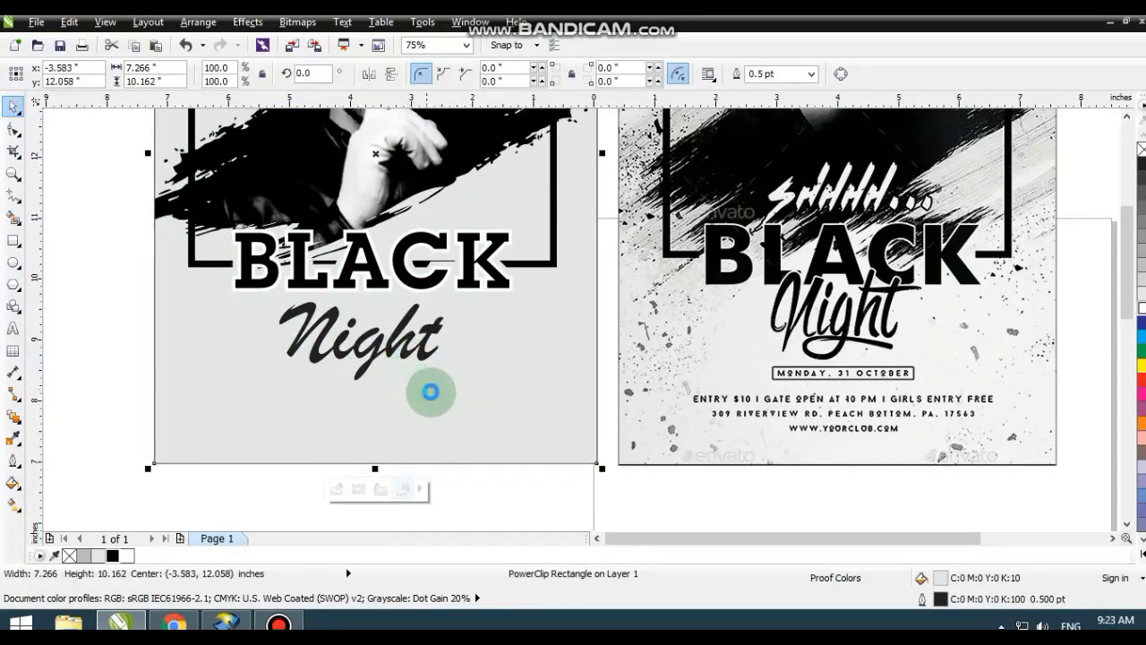